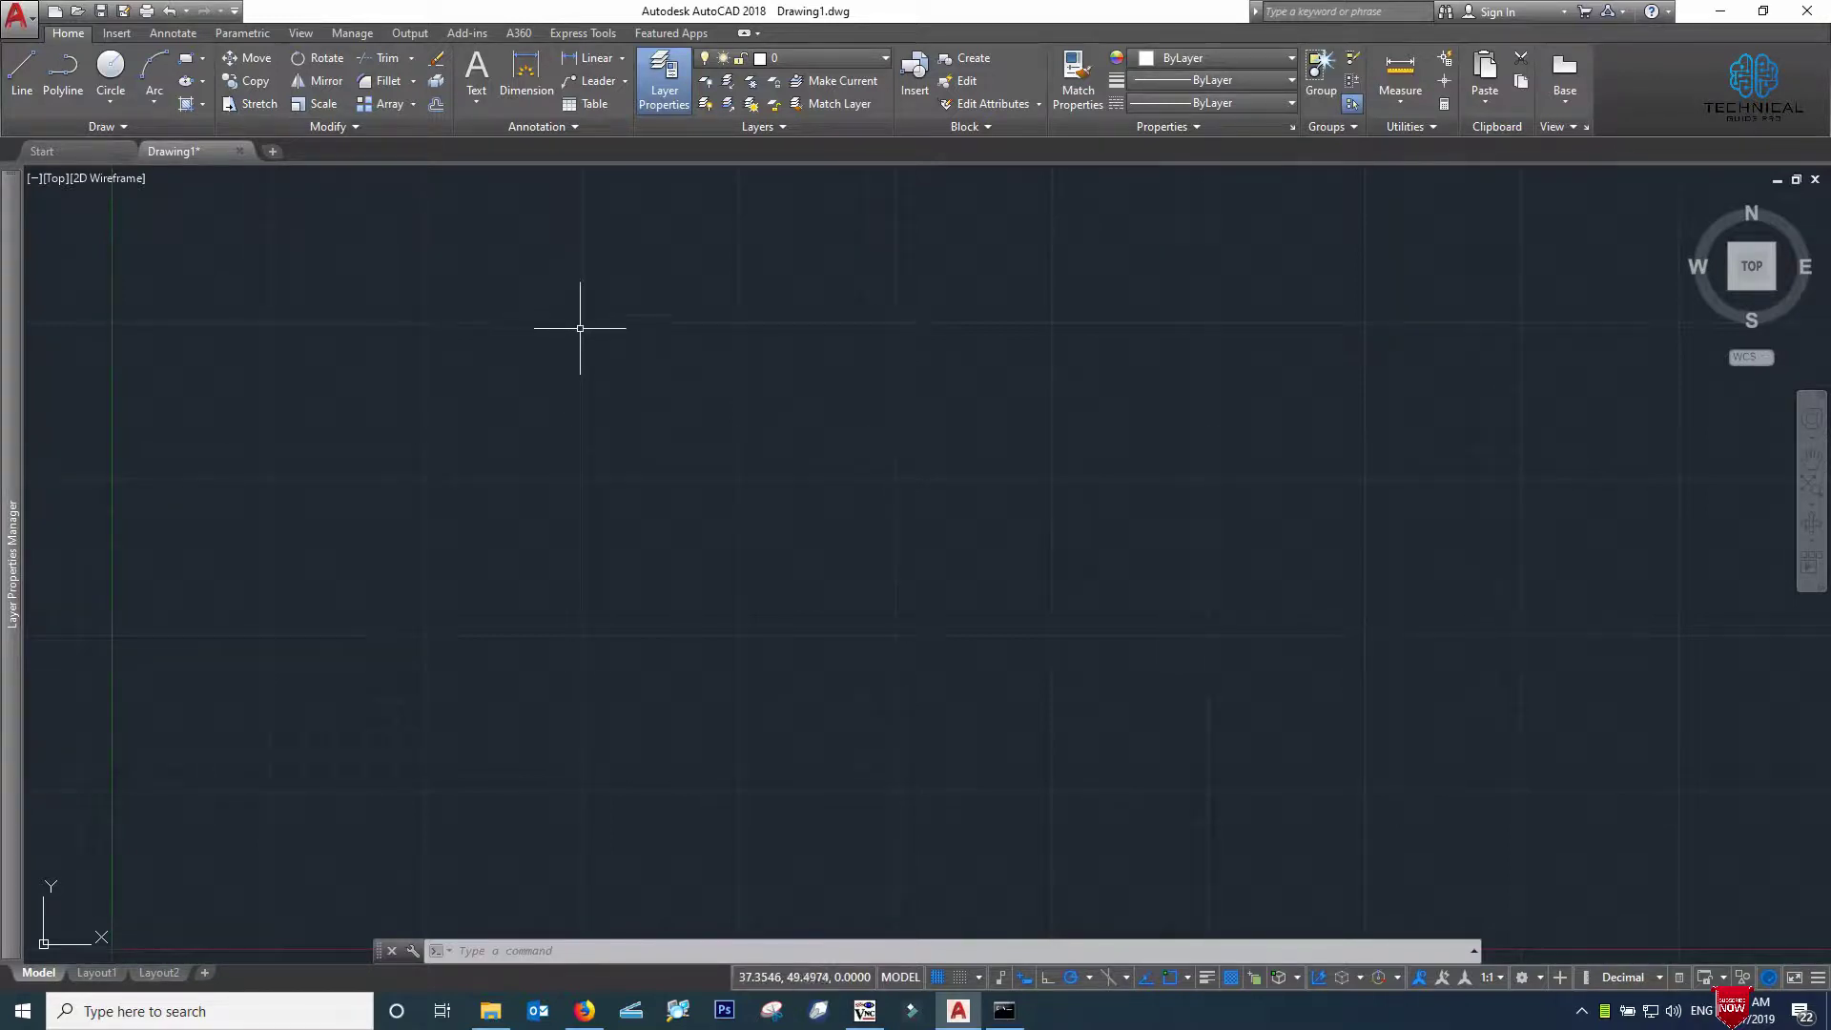
Sweep selection windows over the empty canvas and zoom in
{"action": "left_click_drag", "start_coordinate": [580, 320], "coordinate": [646, 348]}
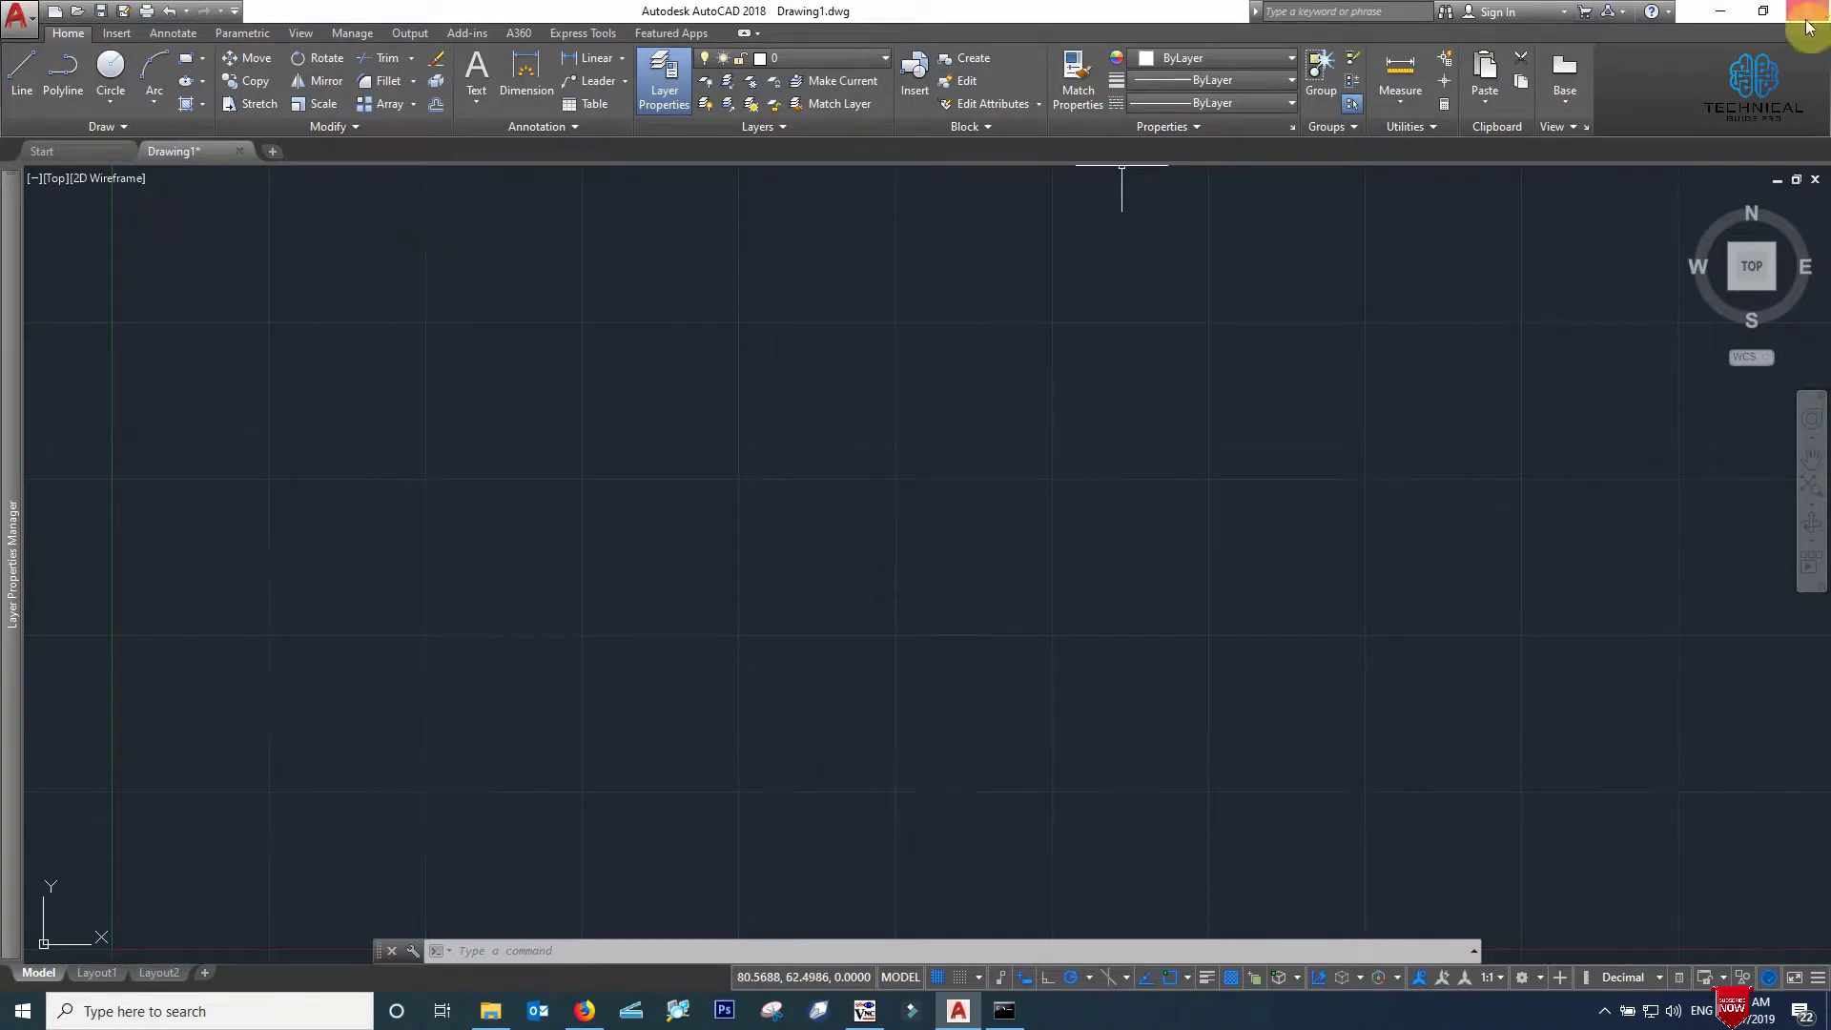
{"action": "left_click_drag", "start_coordinate": [577, 286], "coordinate": [1296, 858]}
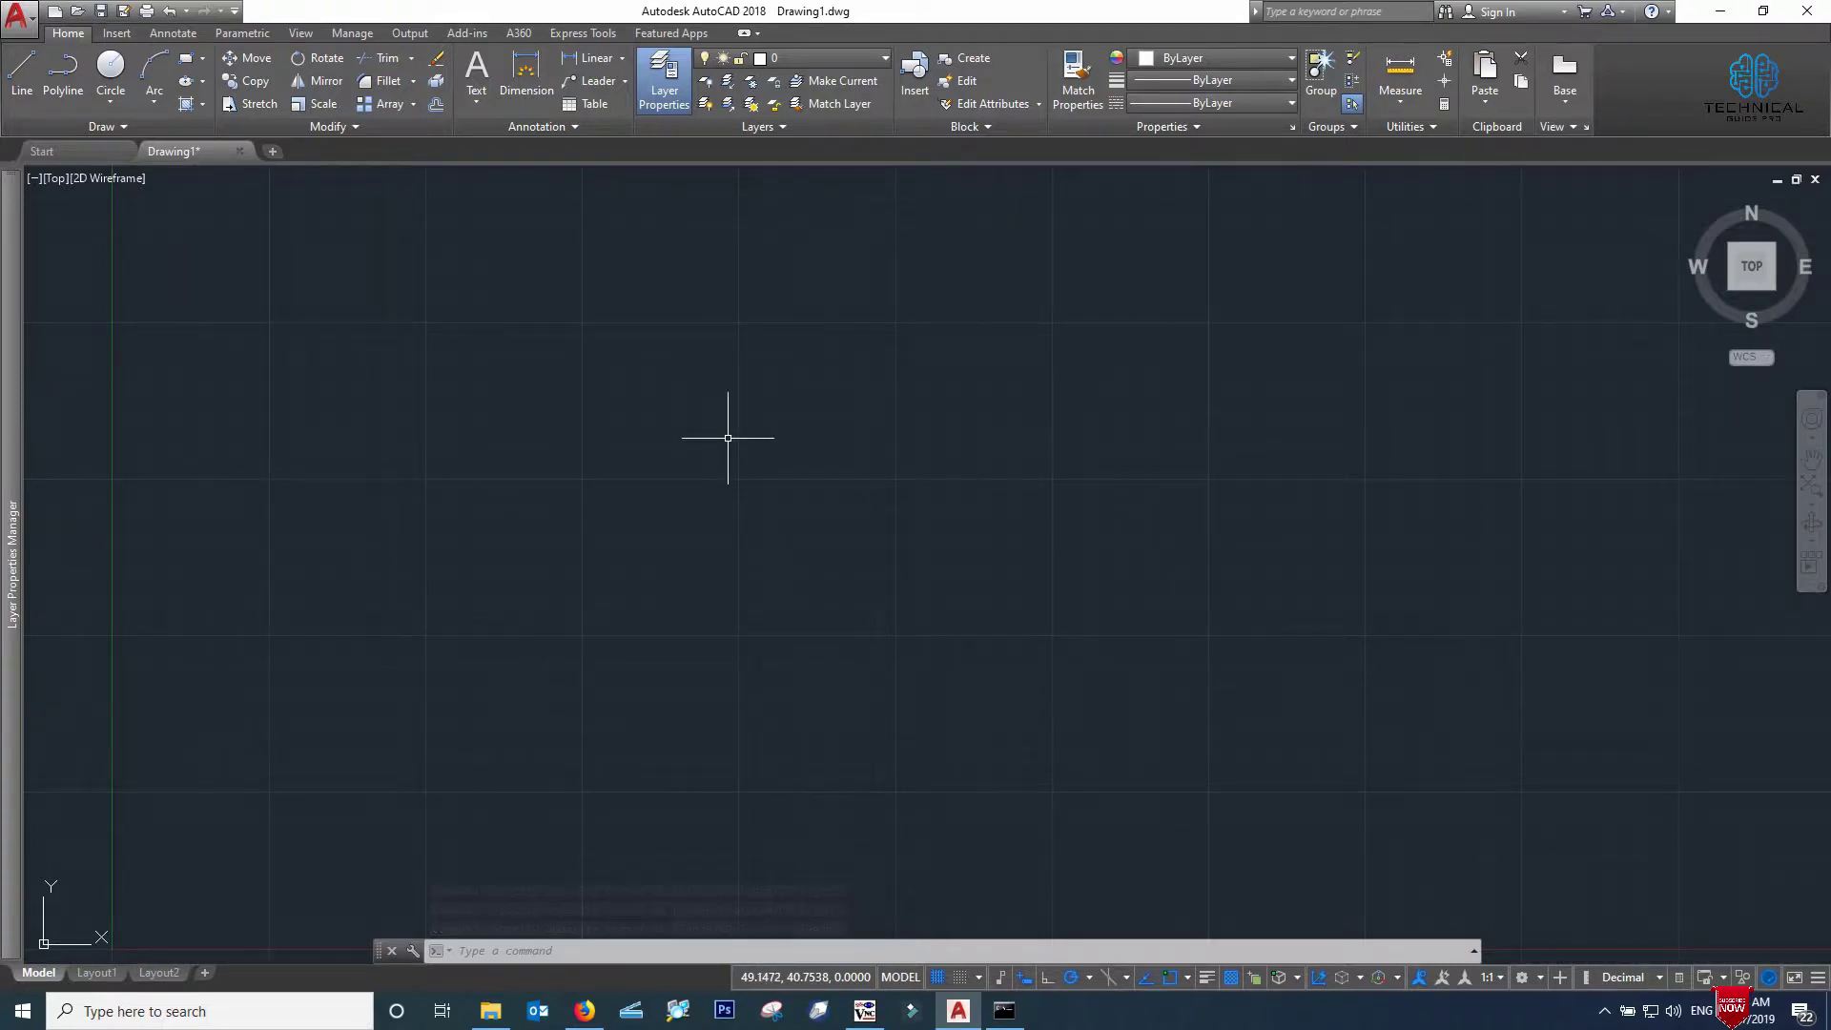
{"action": "scroll", "coordinate": [727, 438], "scroll_direction": "up", "scroll_amount": 1}
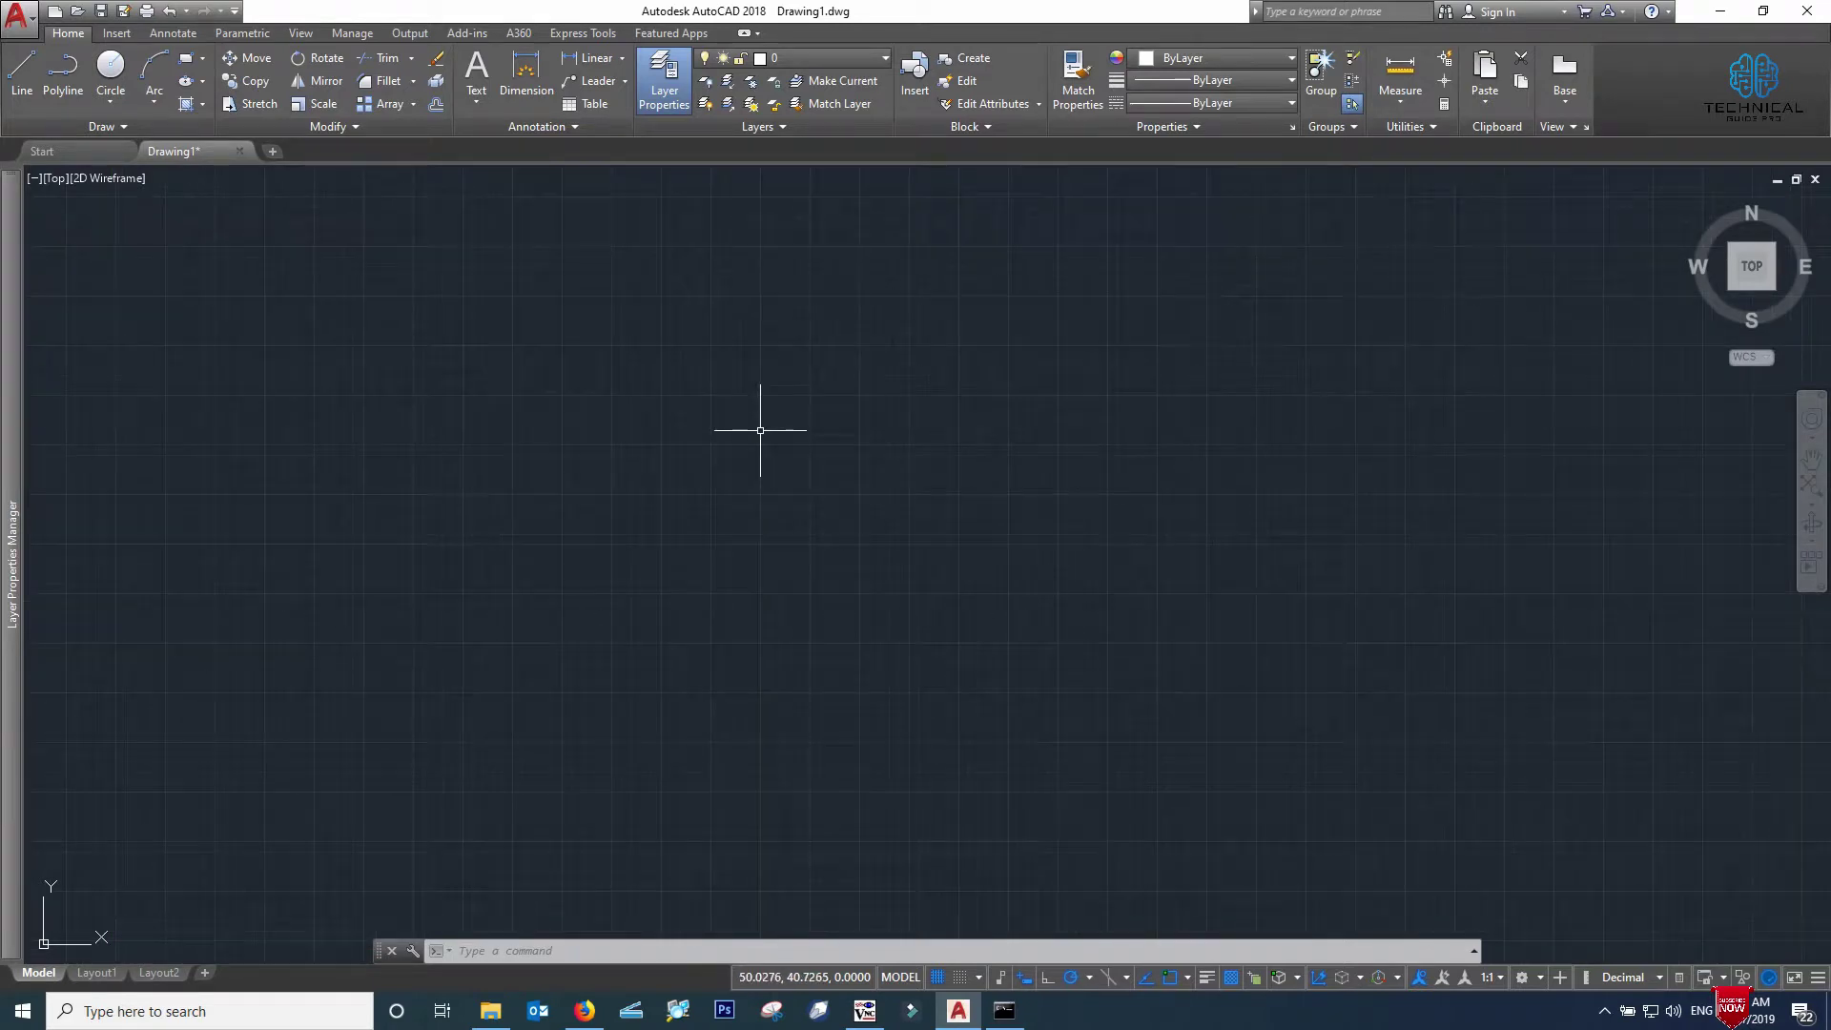
{"action": "scroll", "coordinate": [711, 492], "scroll_direction": "up", "scroll_amount": 2}
Browse the status-bar customization and unit-format lists, leaving units at Decimal
{"action": "left_click", "coordinate": [1818, 982]}
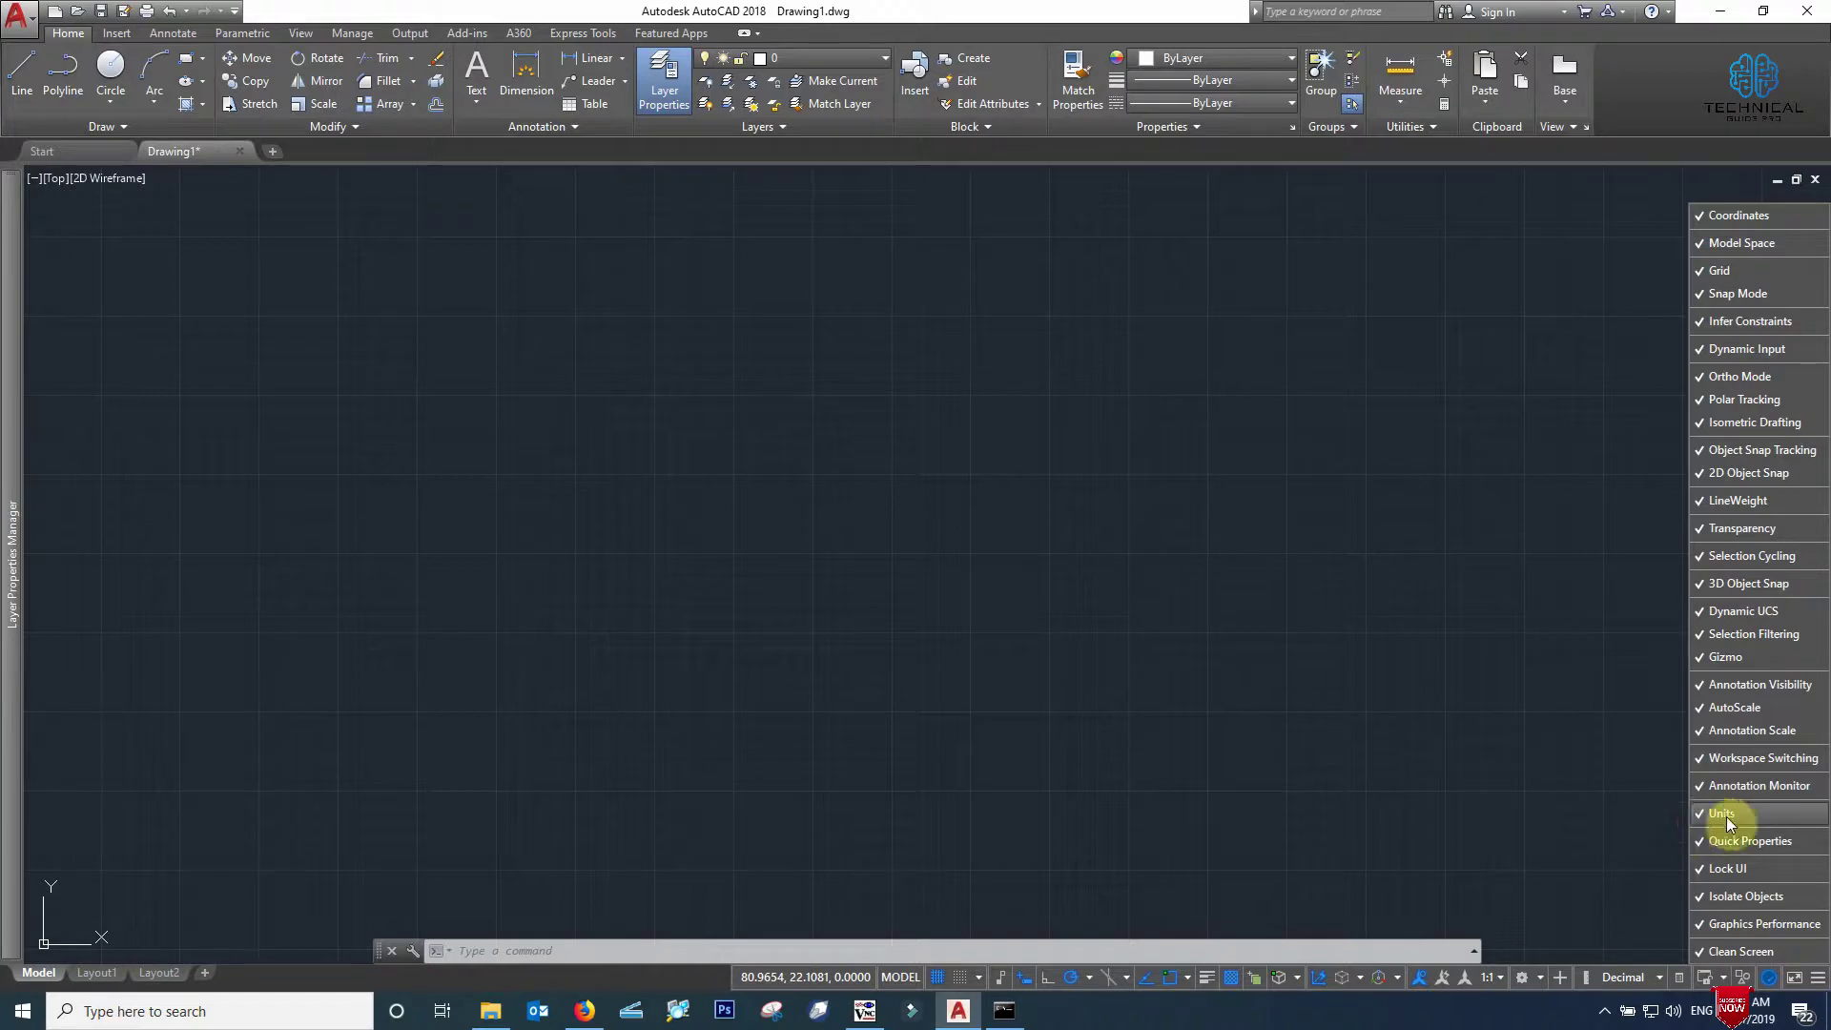
{"action": "left_click", "coordinate": [1669, 897]}
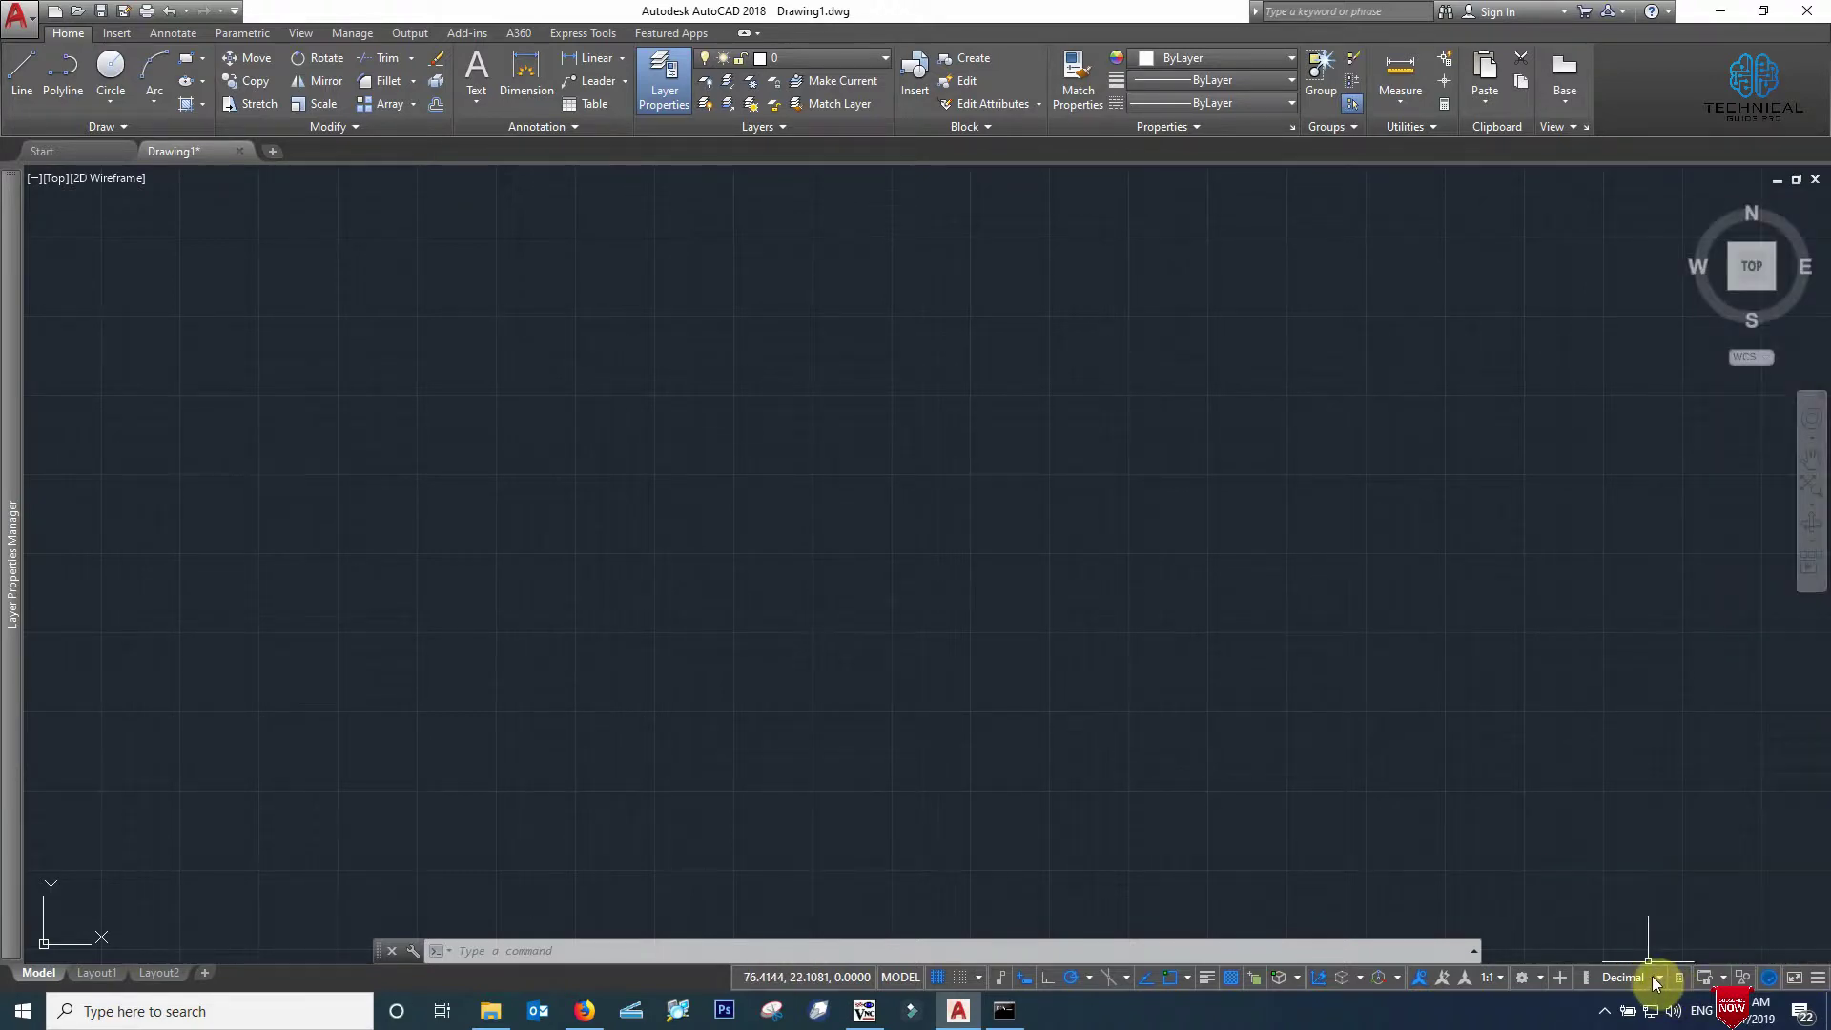
{"action": "left_click", "coordinate": [1659, 978]}
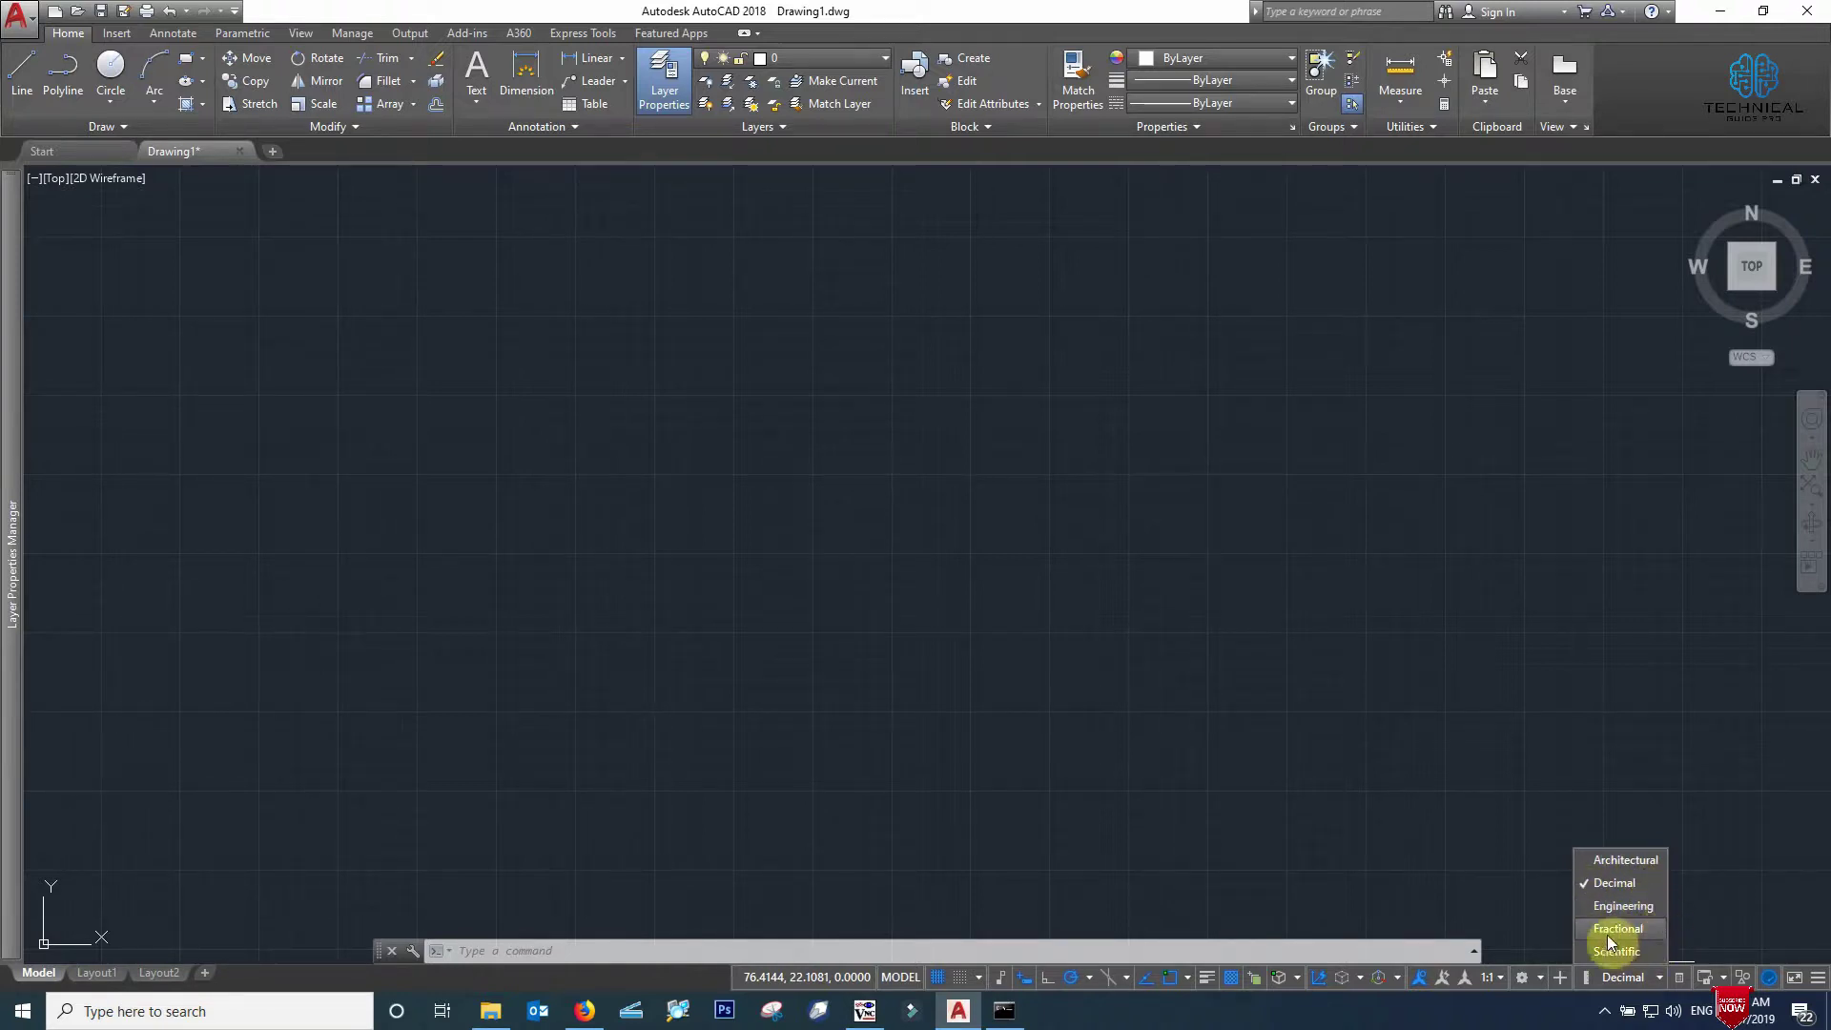
{"action": "left_click", "coordinate": [1622, 876]}
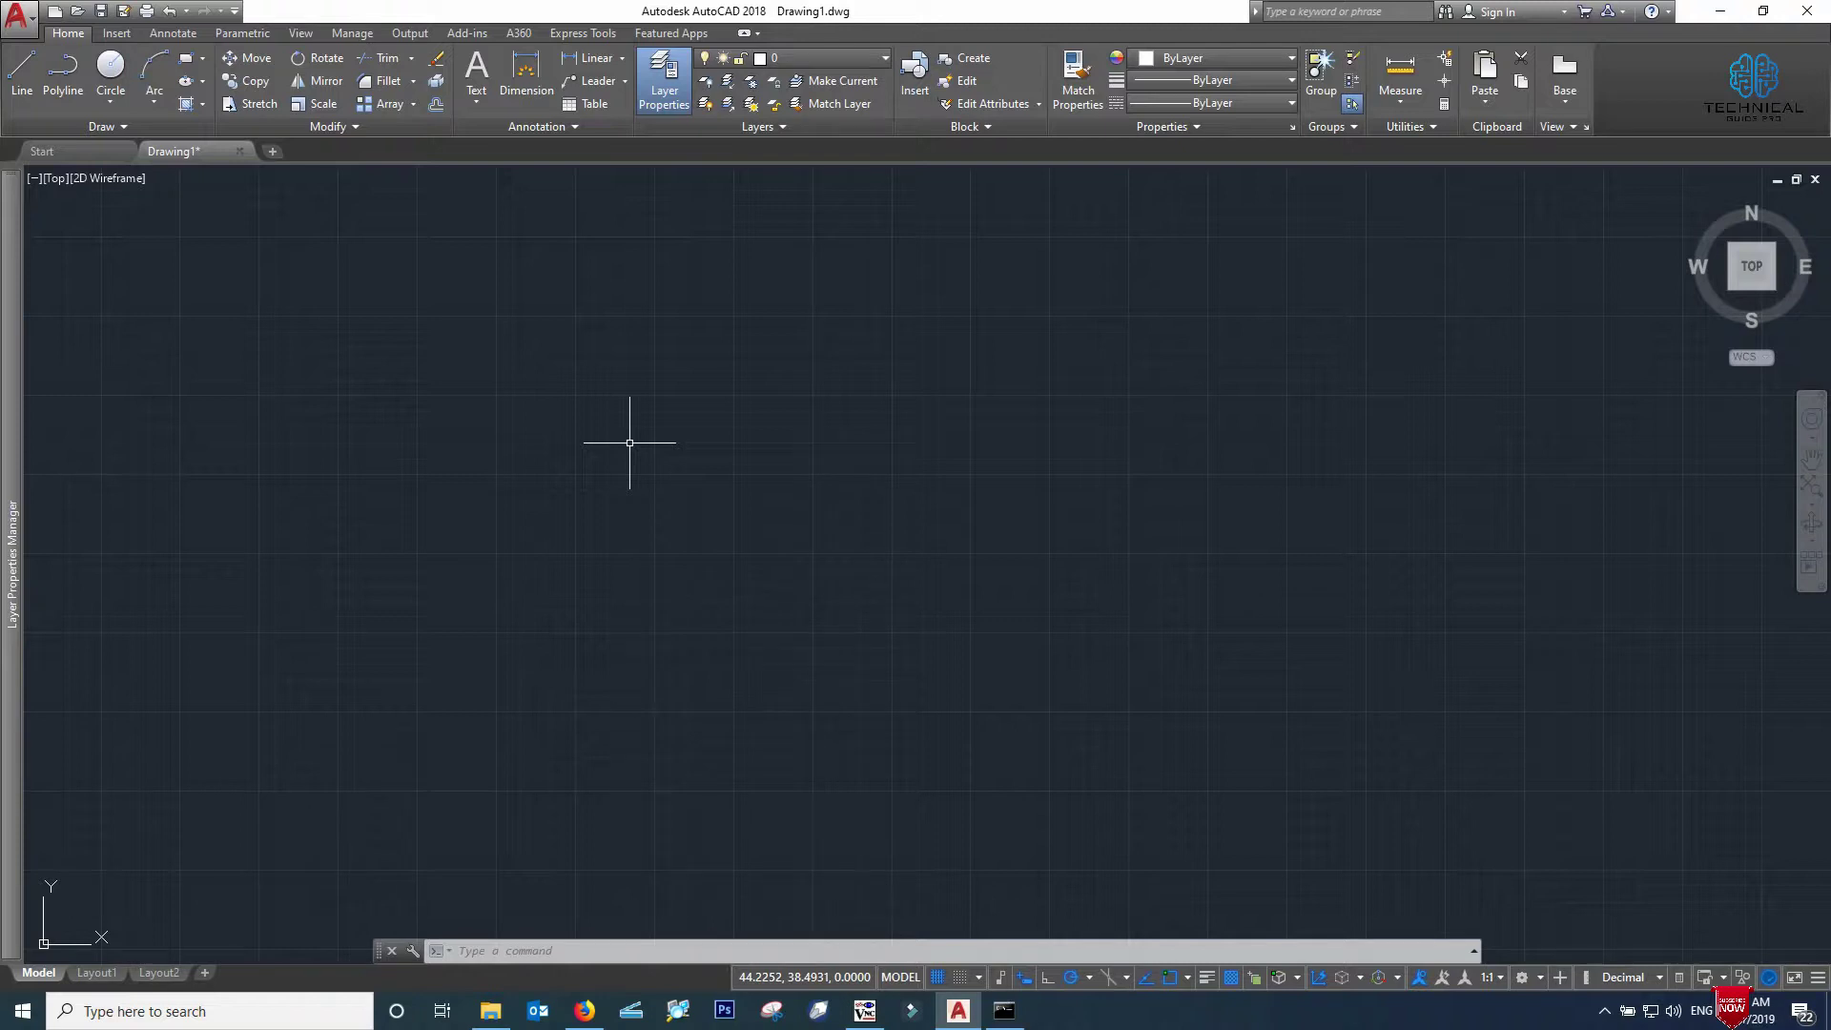
{"action": "left_click", "coordinate": [629, 443]}
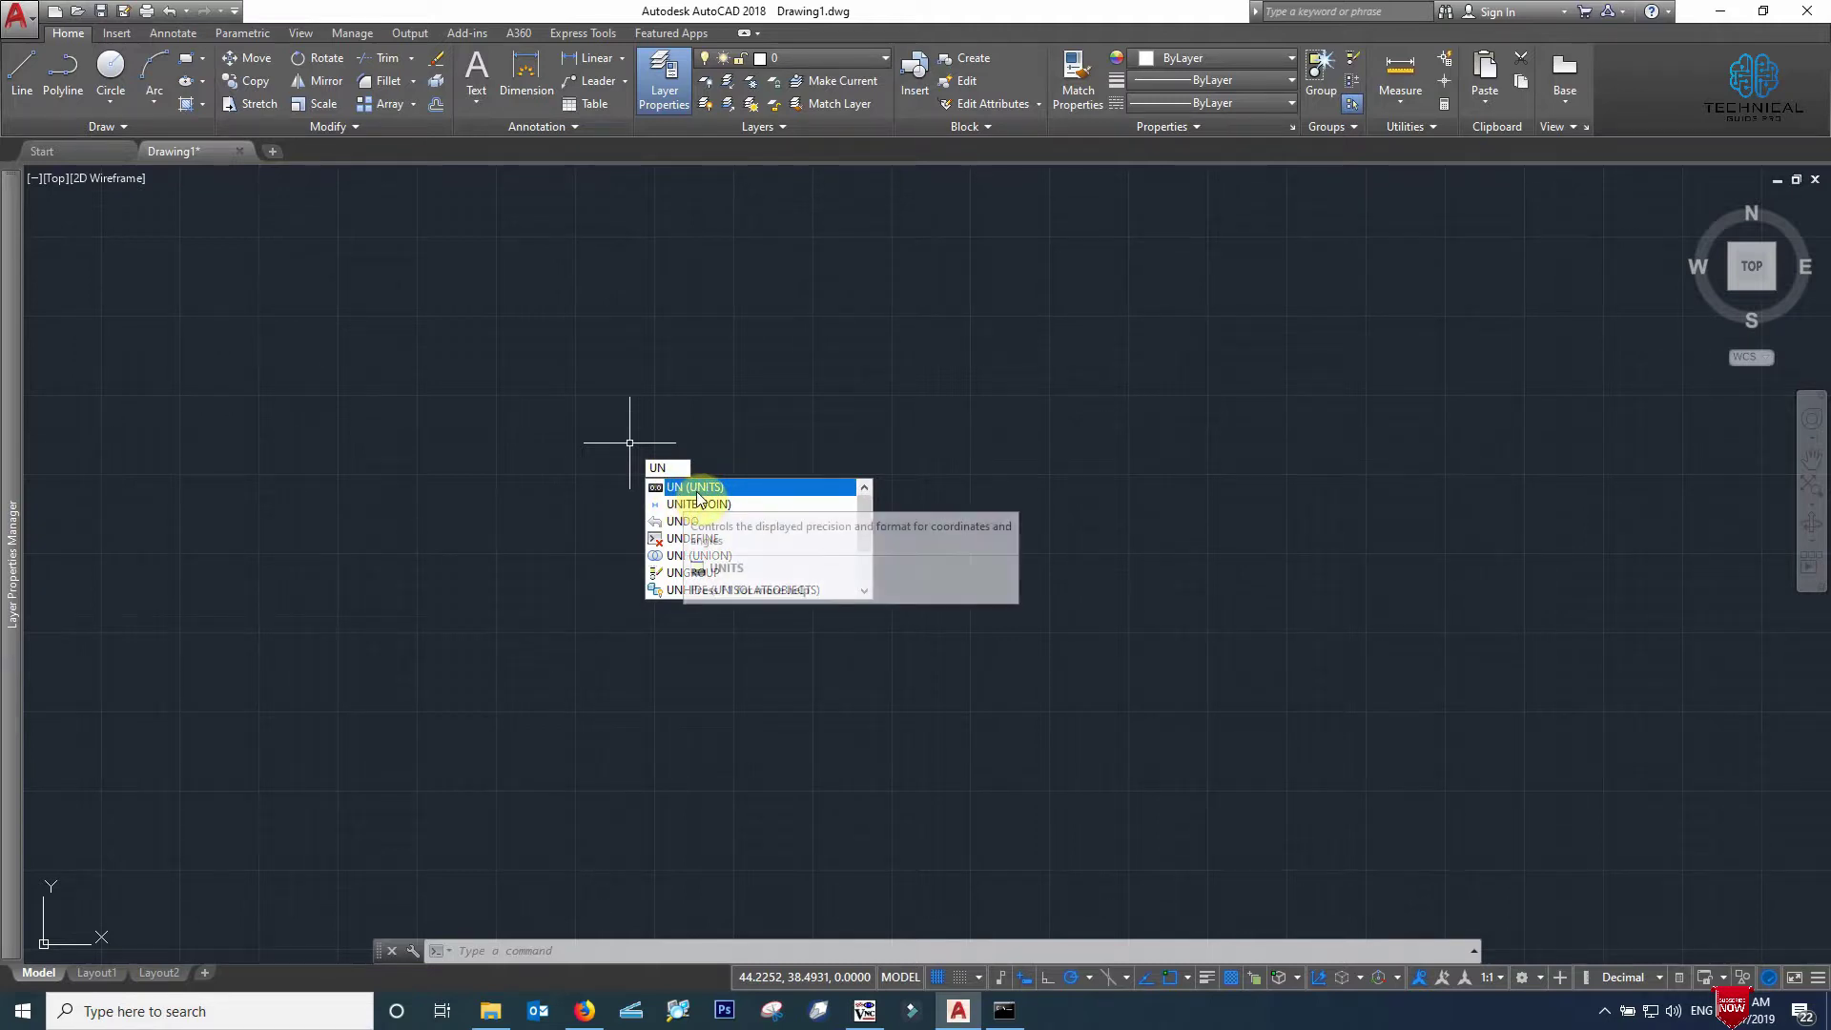
{"action": "mouse_move", "coordinate": [696, 488]}
{"action": "type", "text": "UN"}
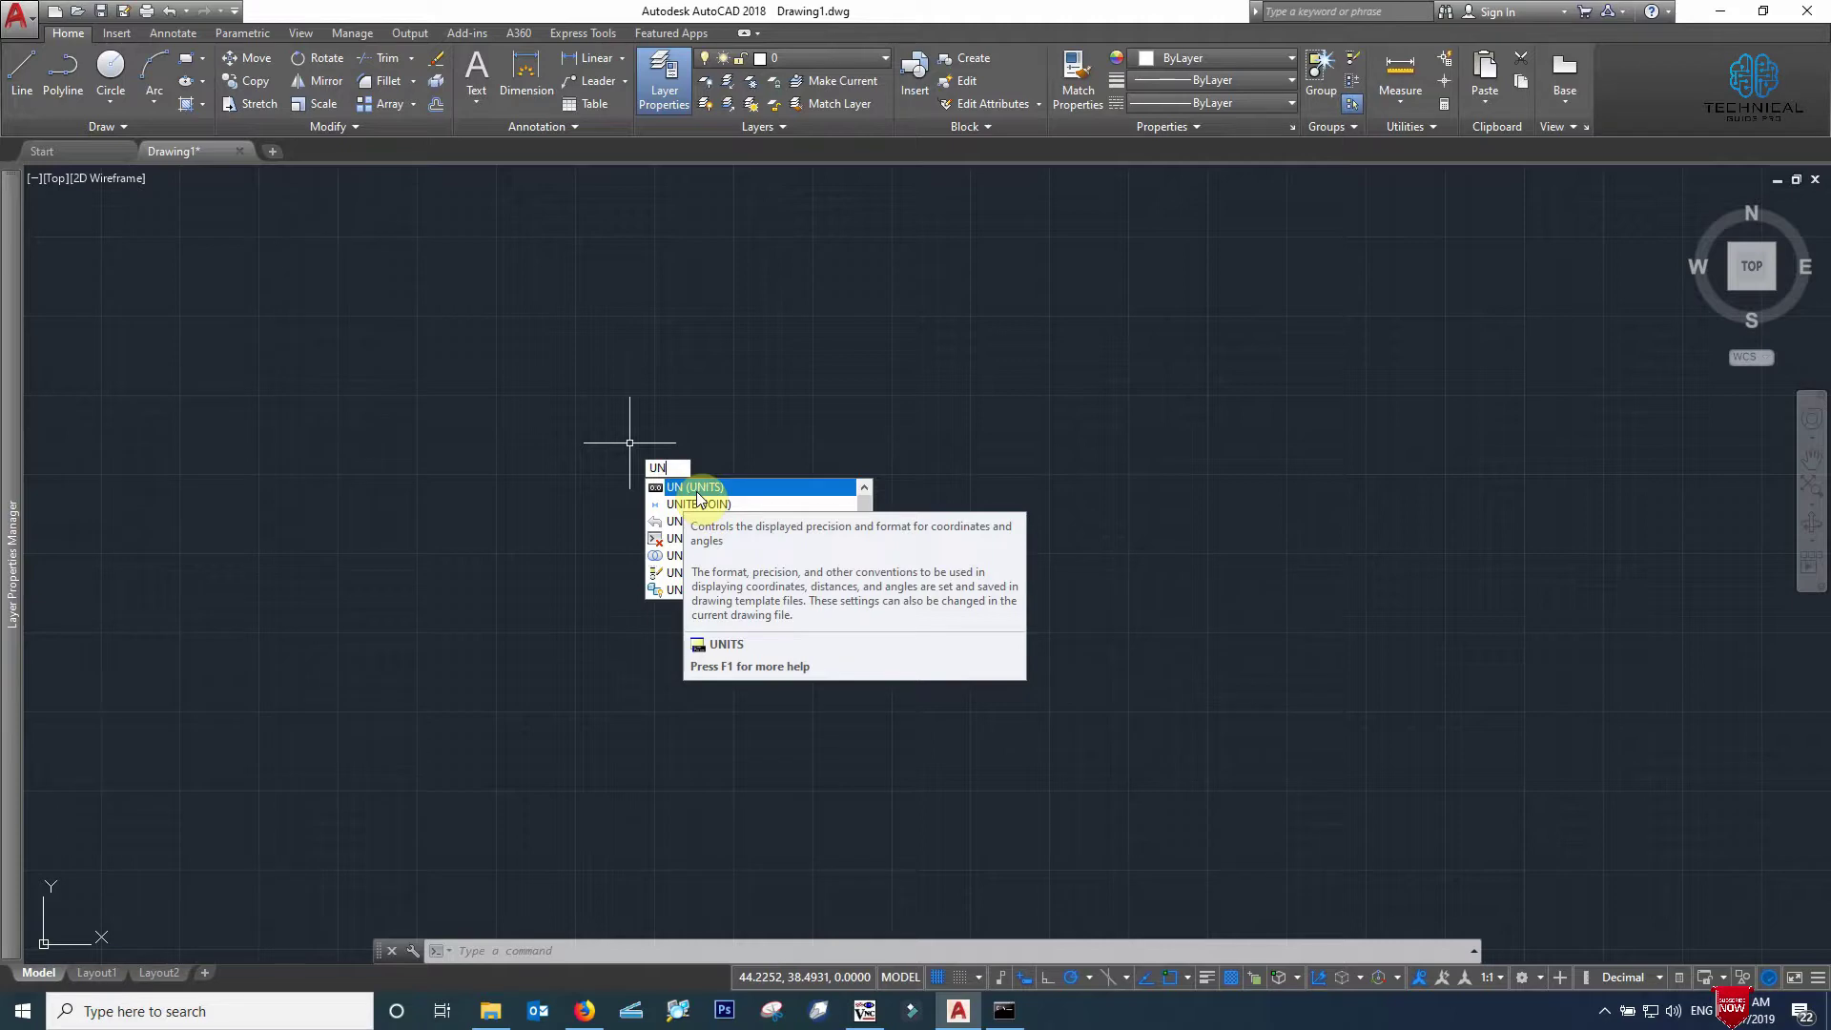
Run UNITS and set Architectural length, 0'-0 1/16" precision and Inches insertion scale
{"action": "key", "text": "BackSpace"}
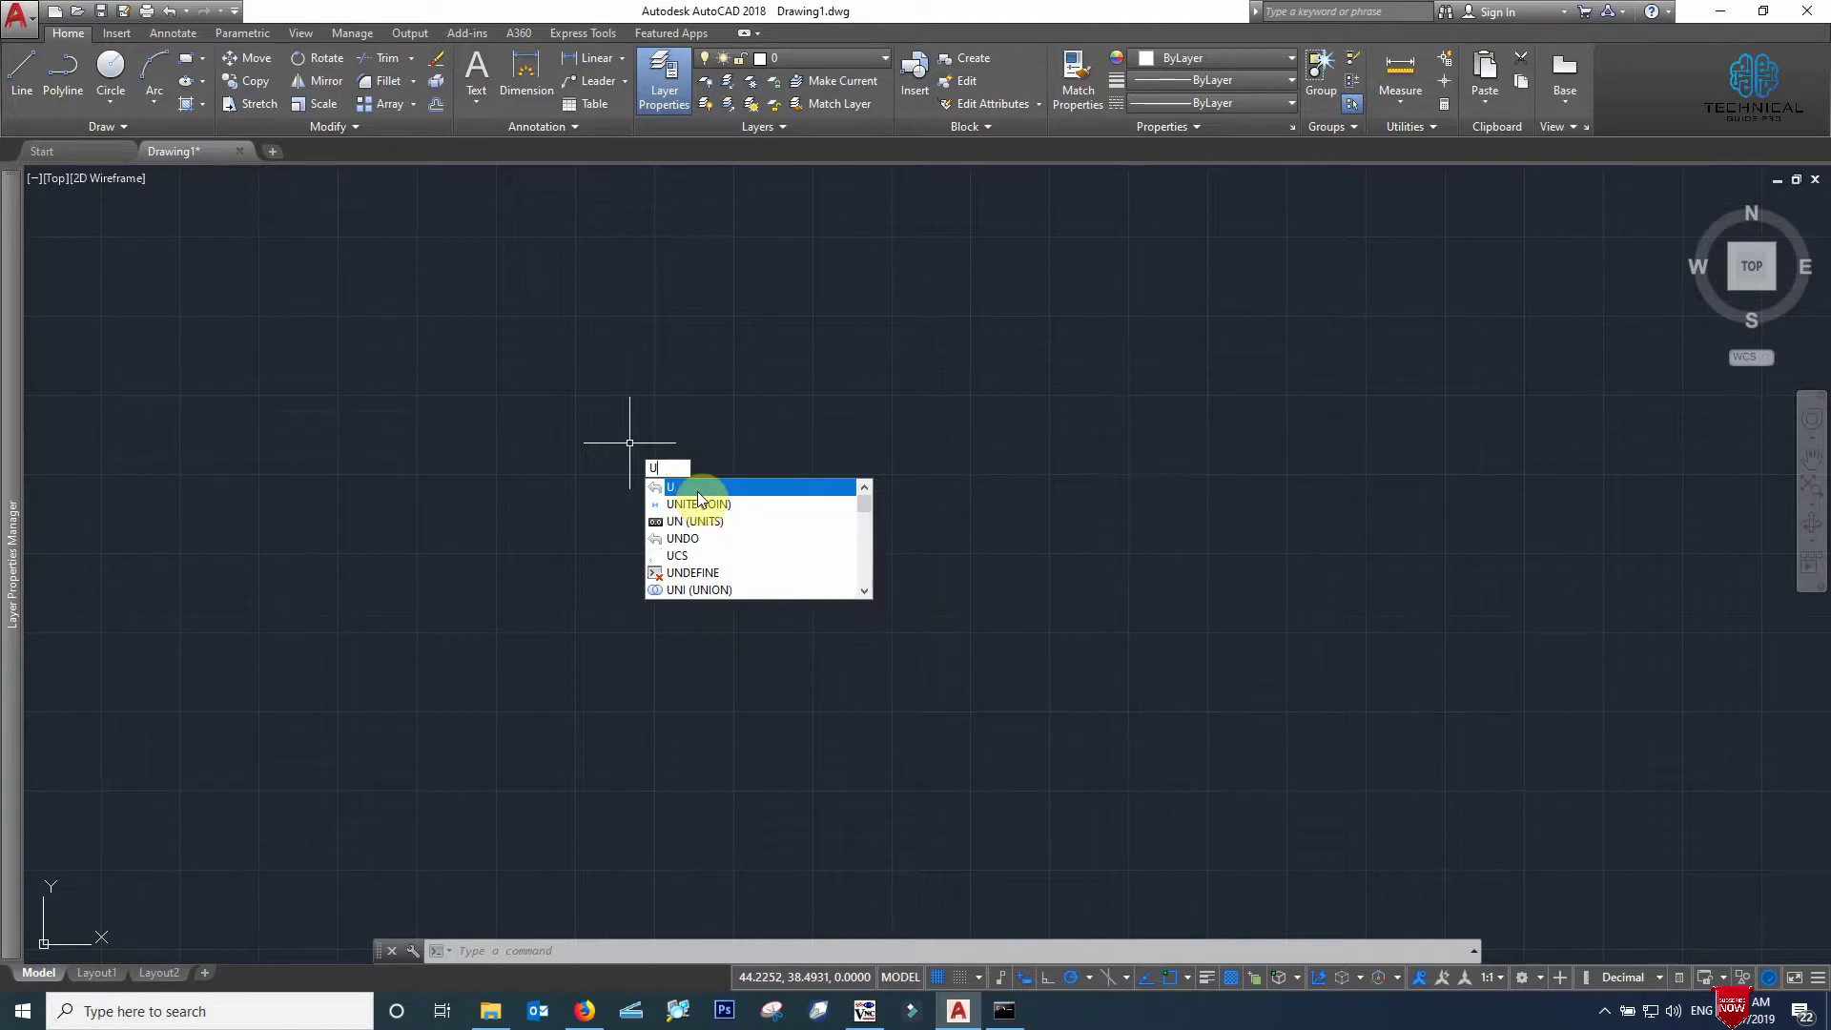
{"action": "type", "text": "N"}
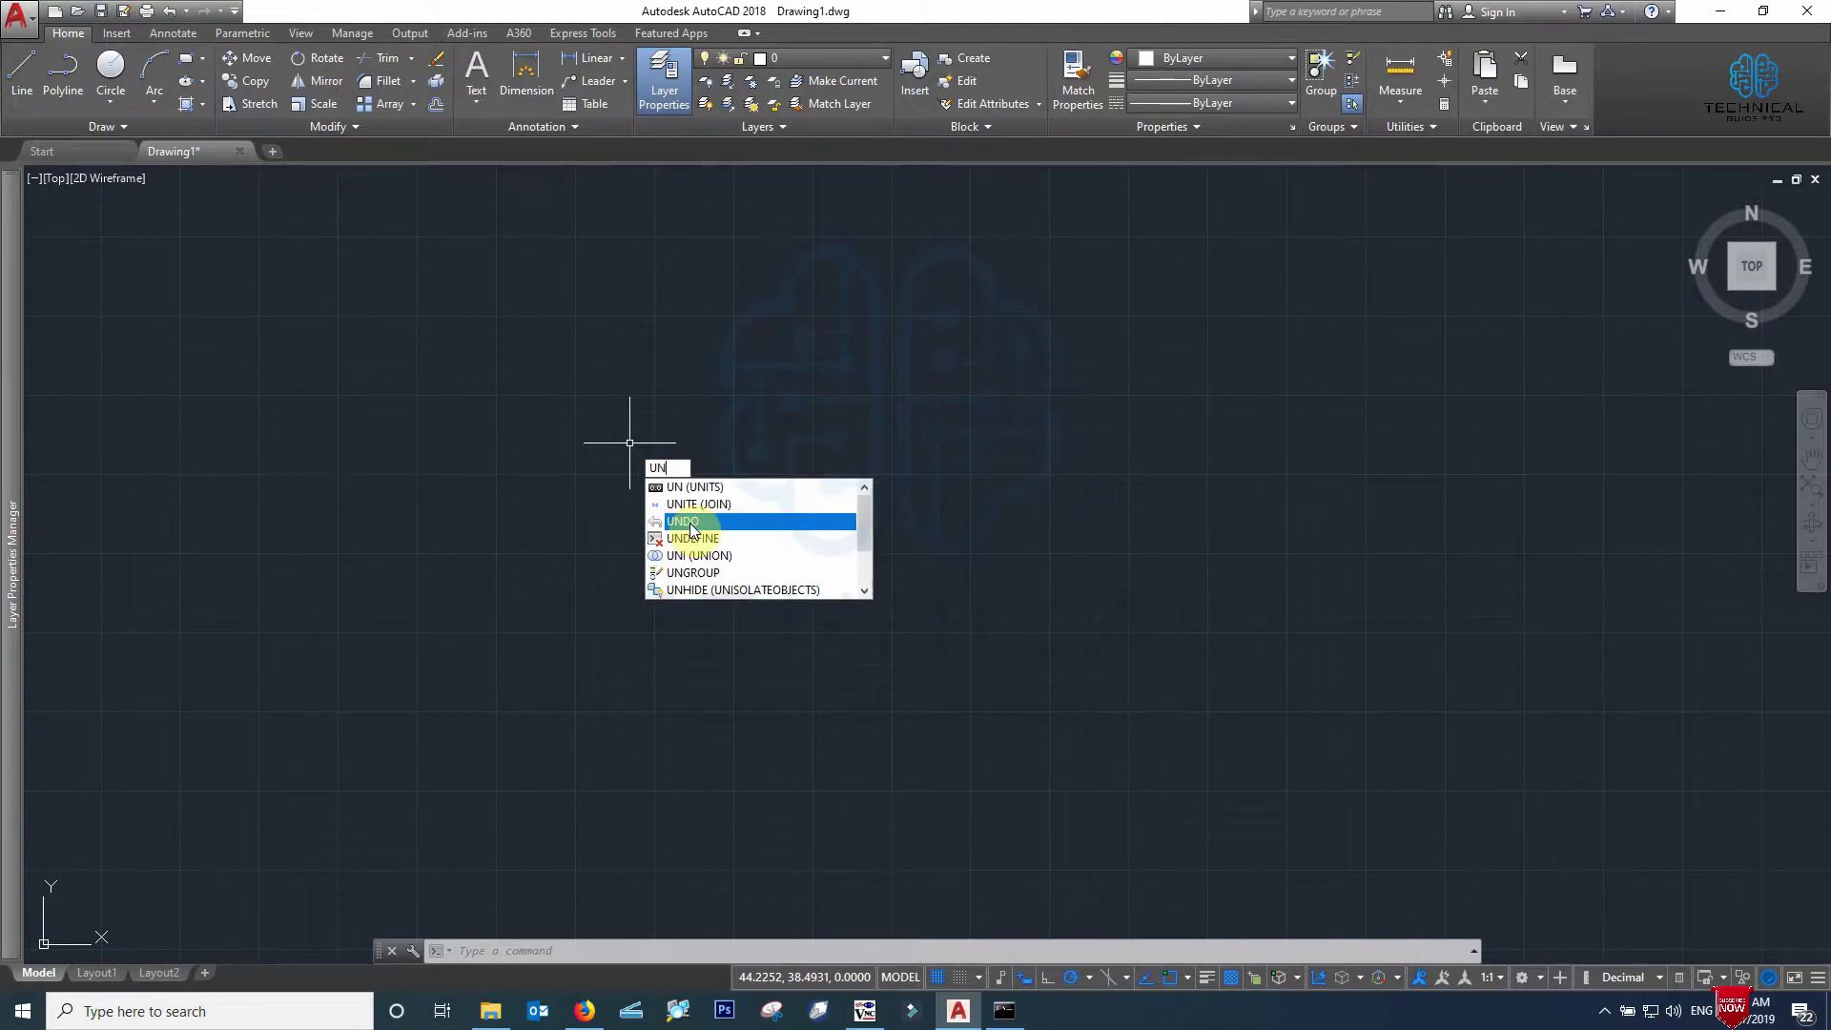
{"action": "left_click", "coordinate": [691, 531]}
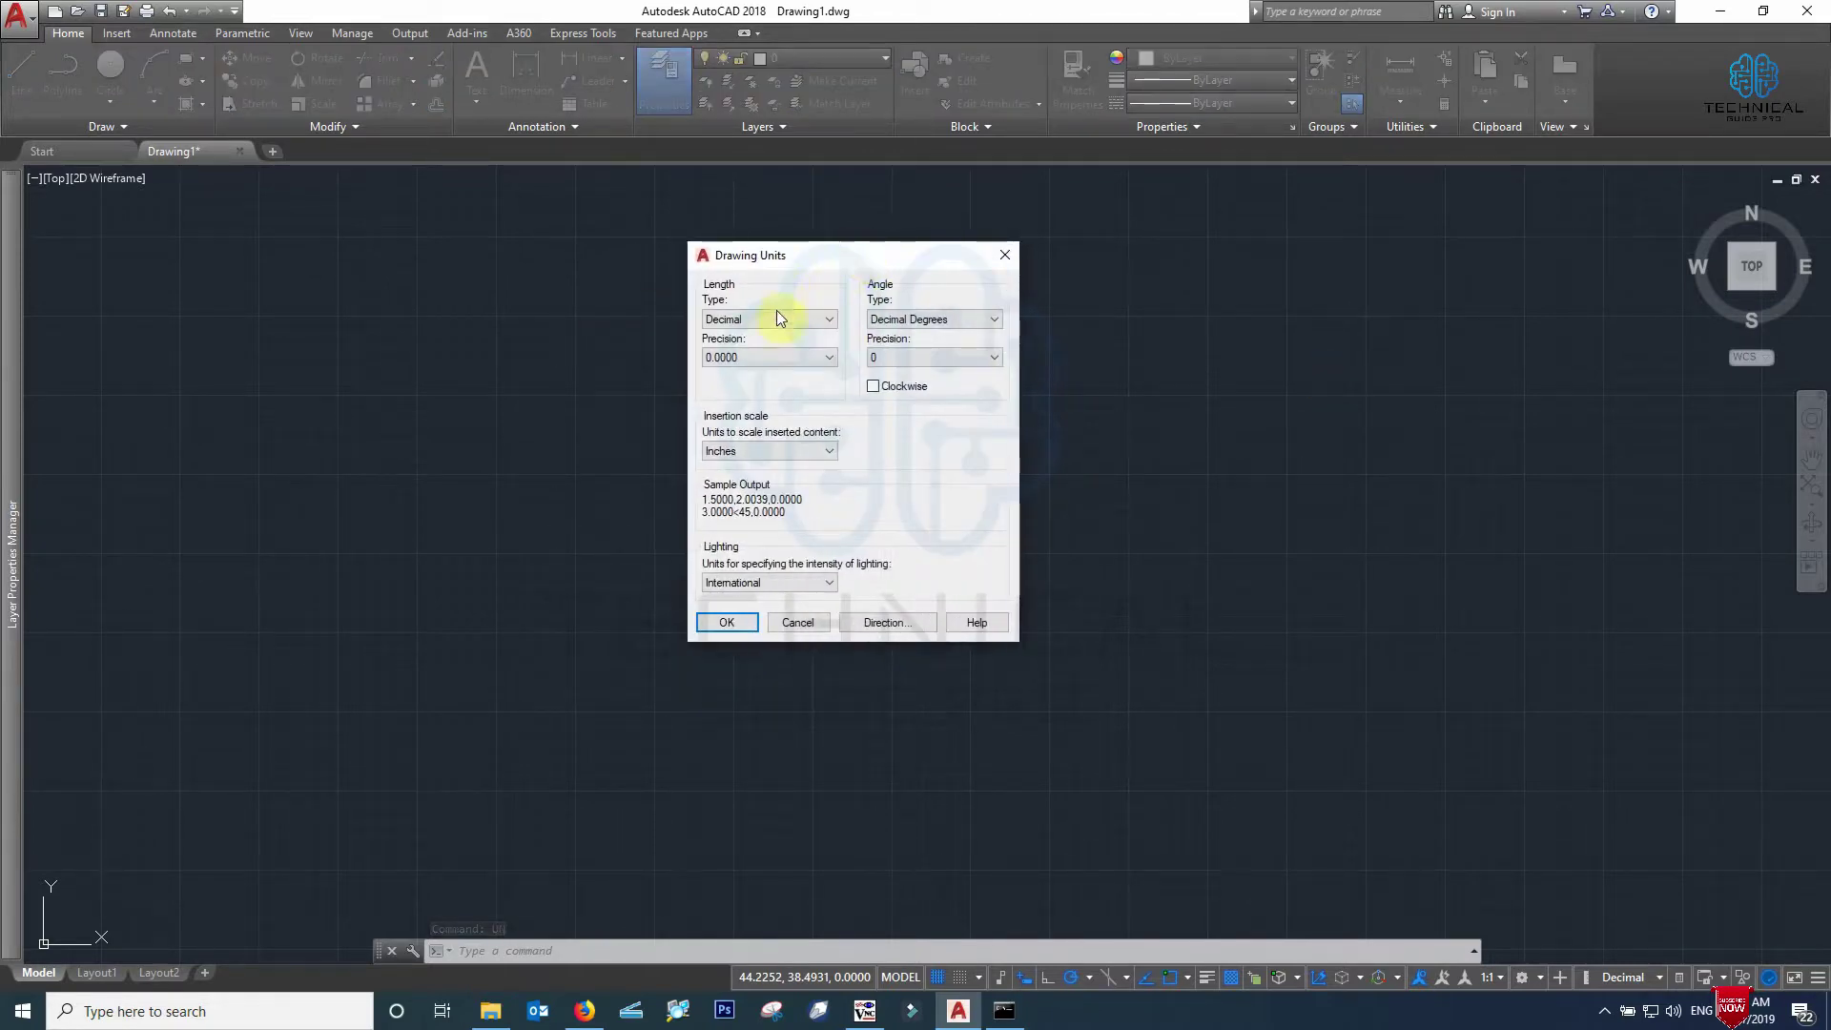
{"action": "left_click", "coordinate": [786, 319]}
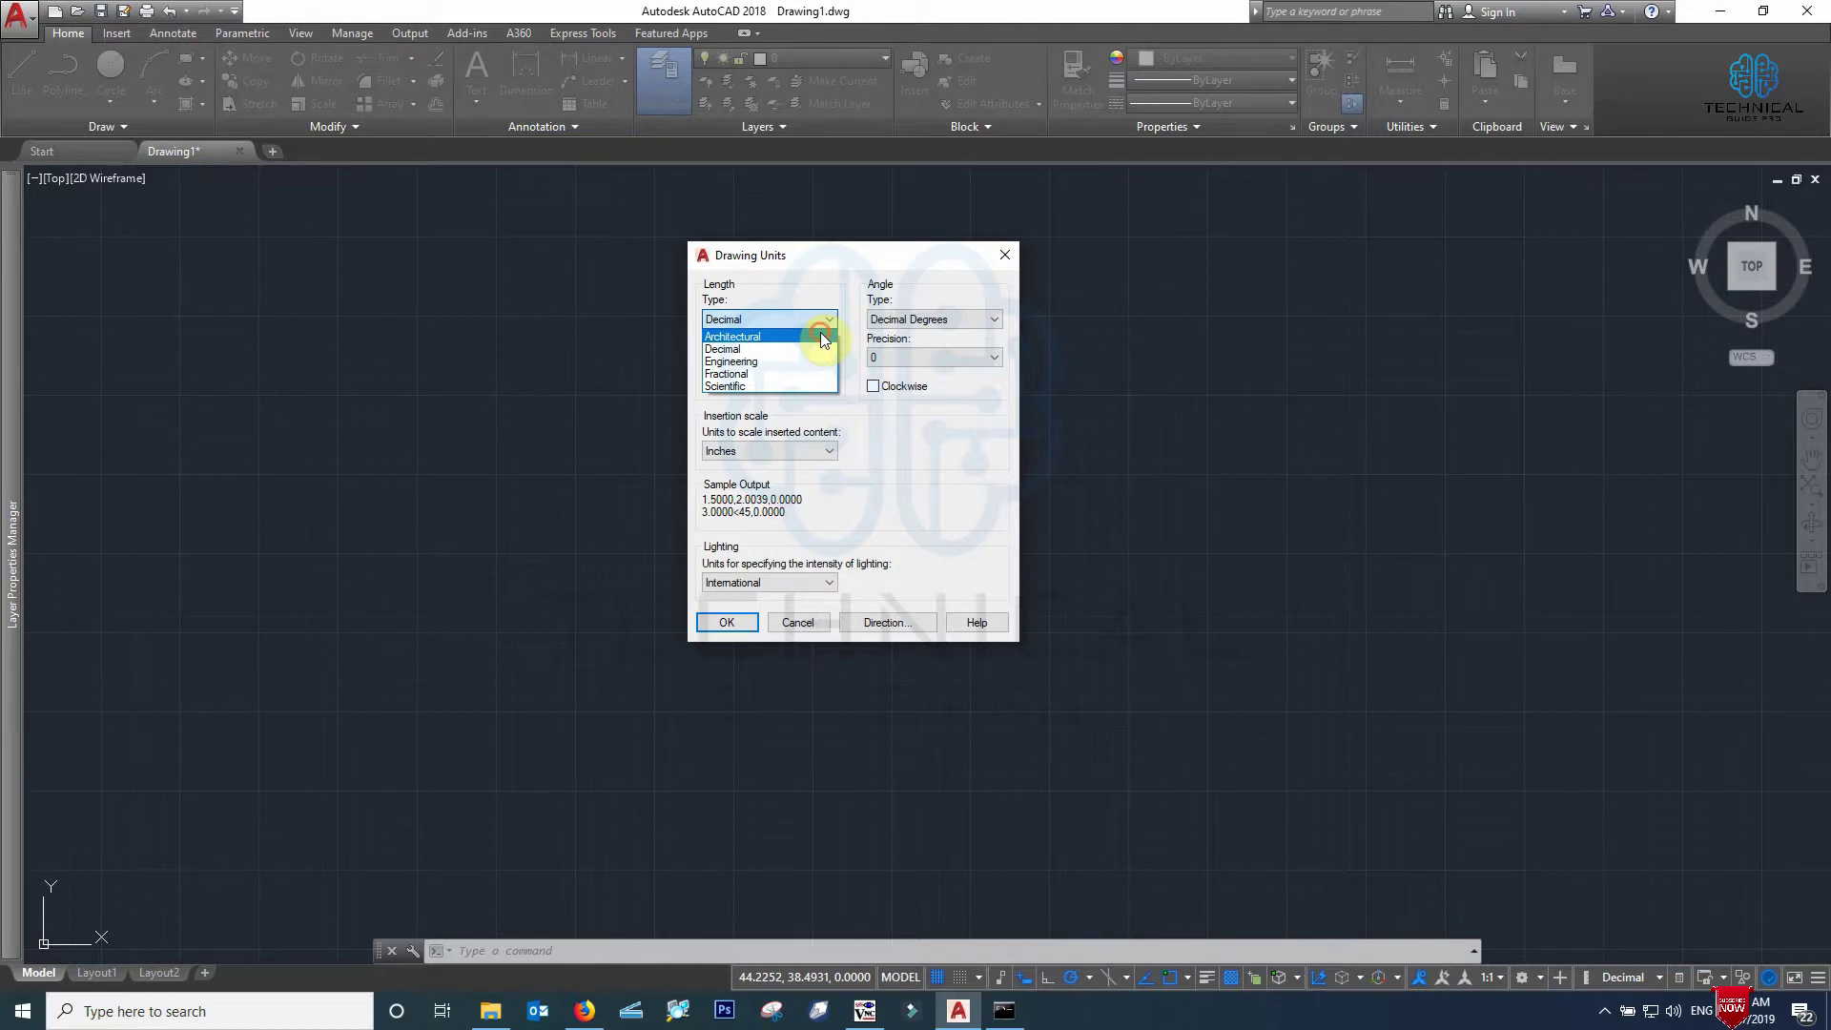
{"action": "left_click", "coordinate": [821, 336]}
{"action": "left_click", "coordinate": [817, 359]}
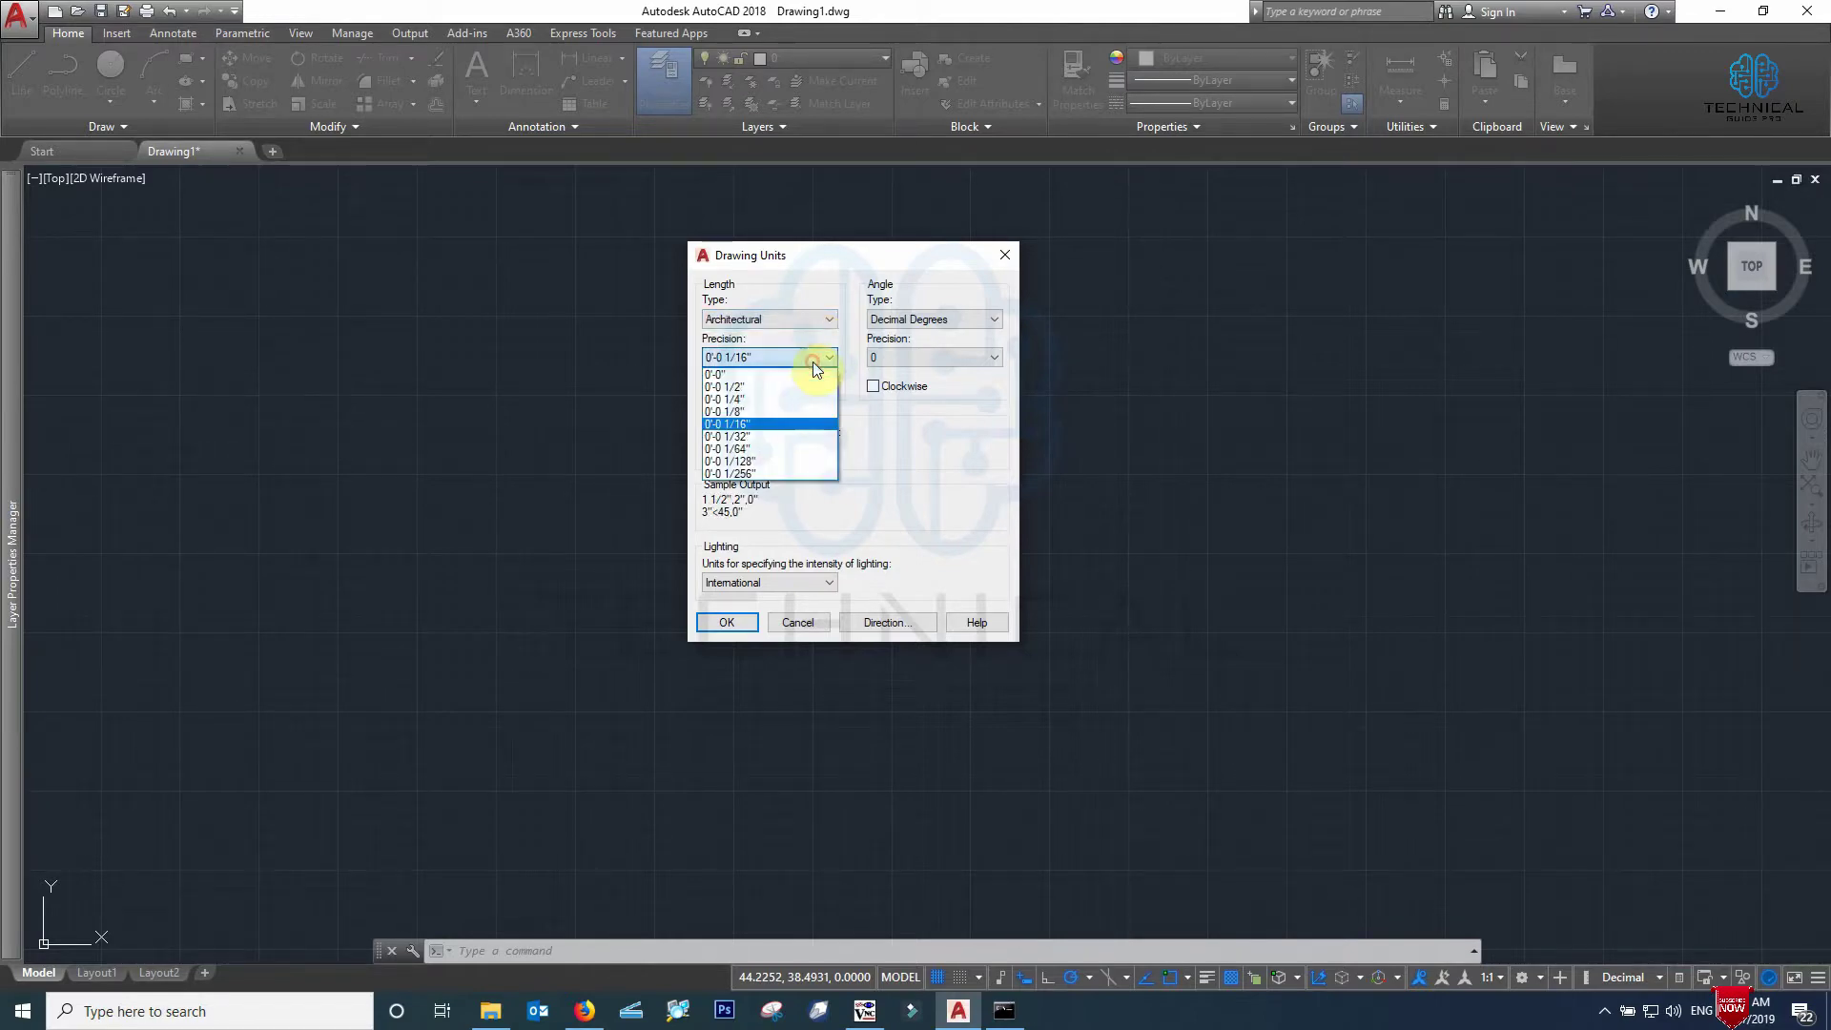
{"action": "left_click", "coordinate": [769, 429]}
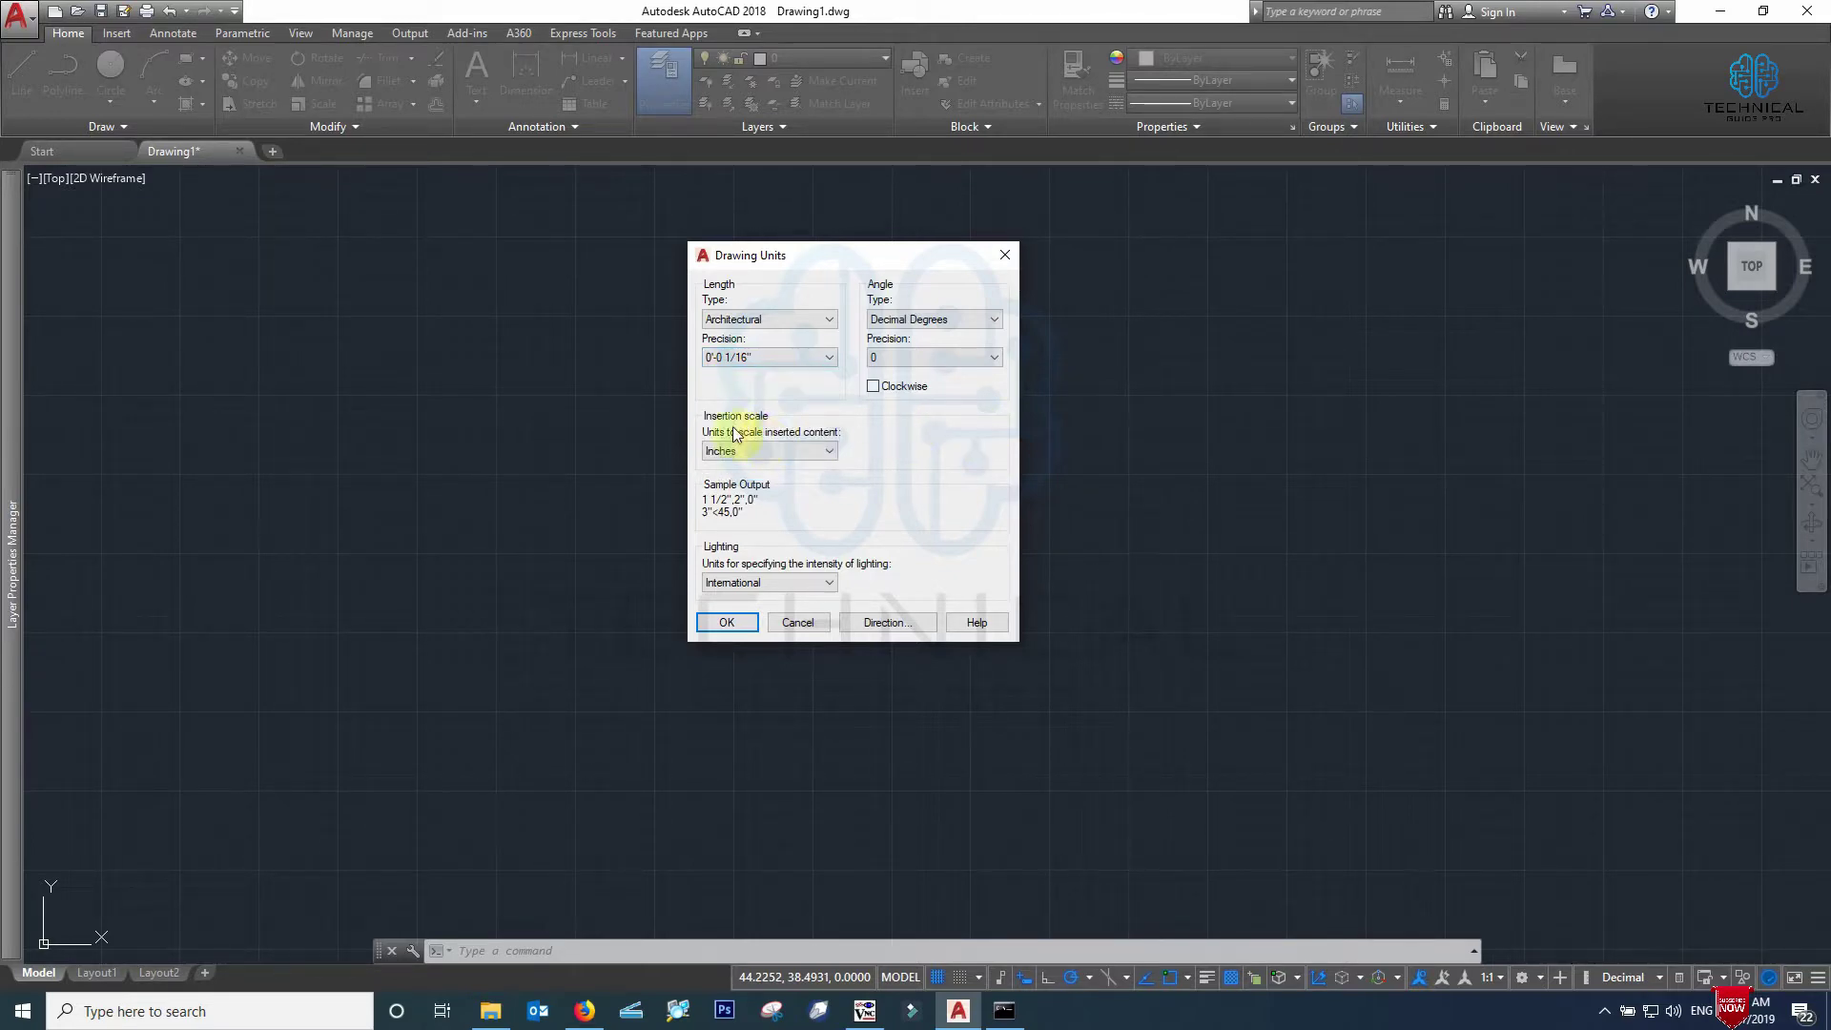
{"action": "left_click", "coordinate": [780, 451]}
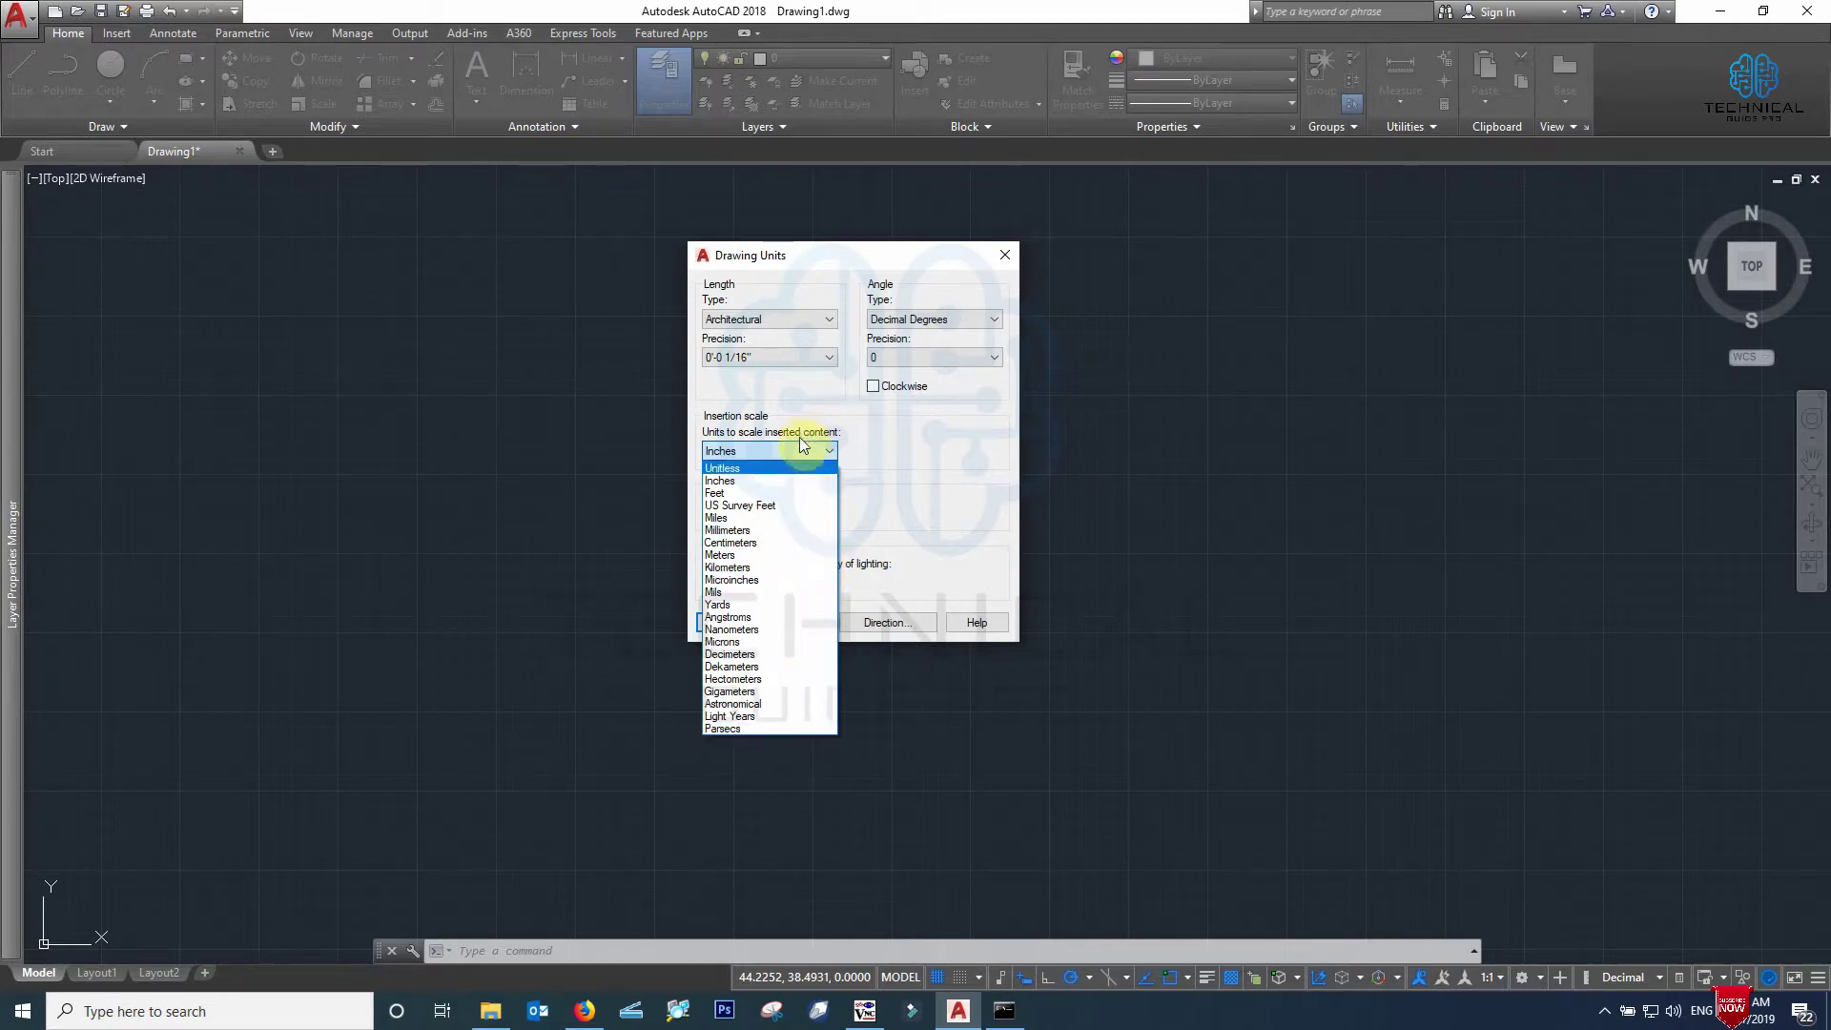
{"action": "left_click", "coordinate": [955, 534]}
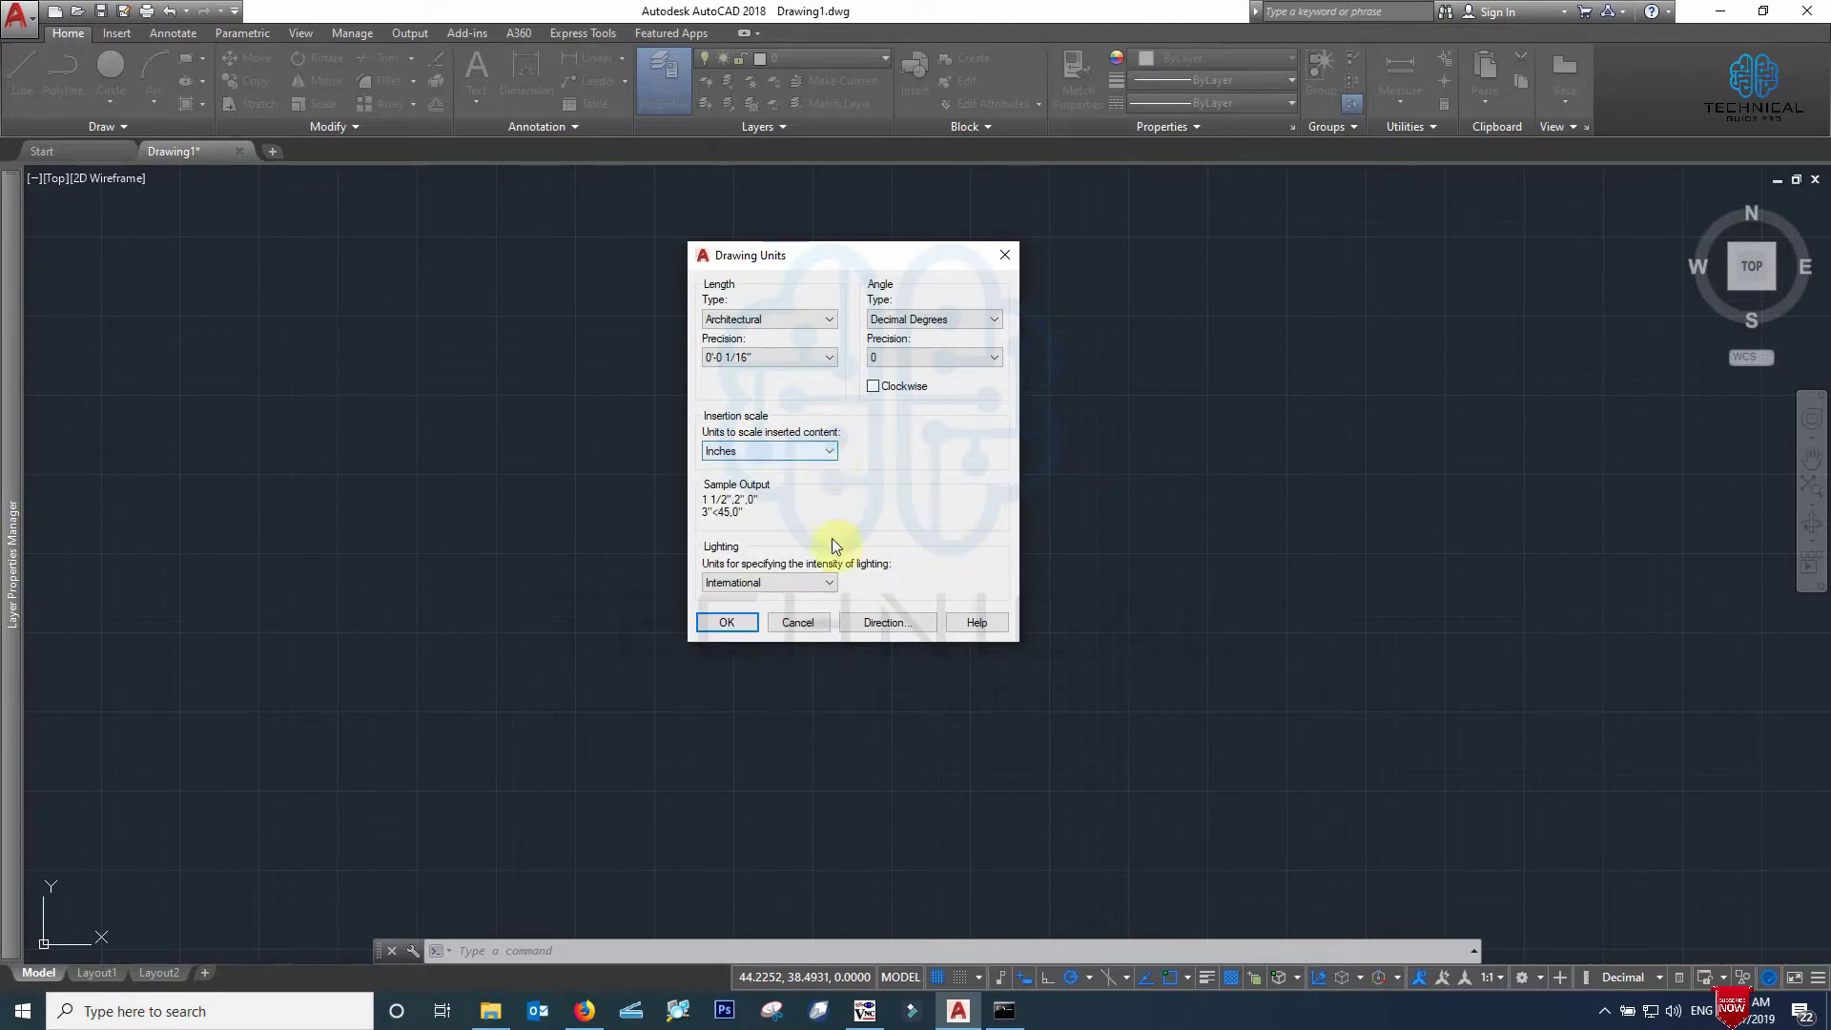
{"action": "left_click", "coordinate": [828, 582]}
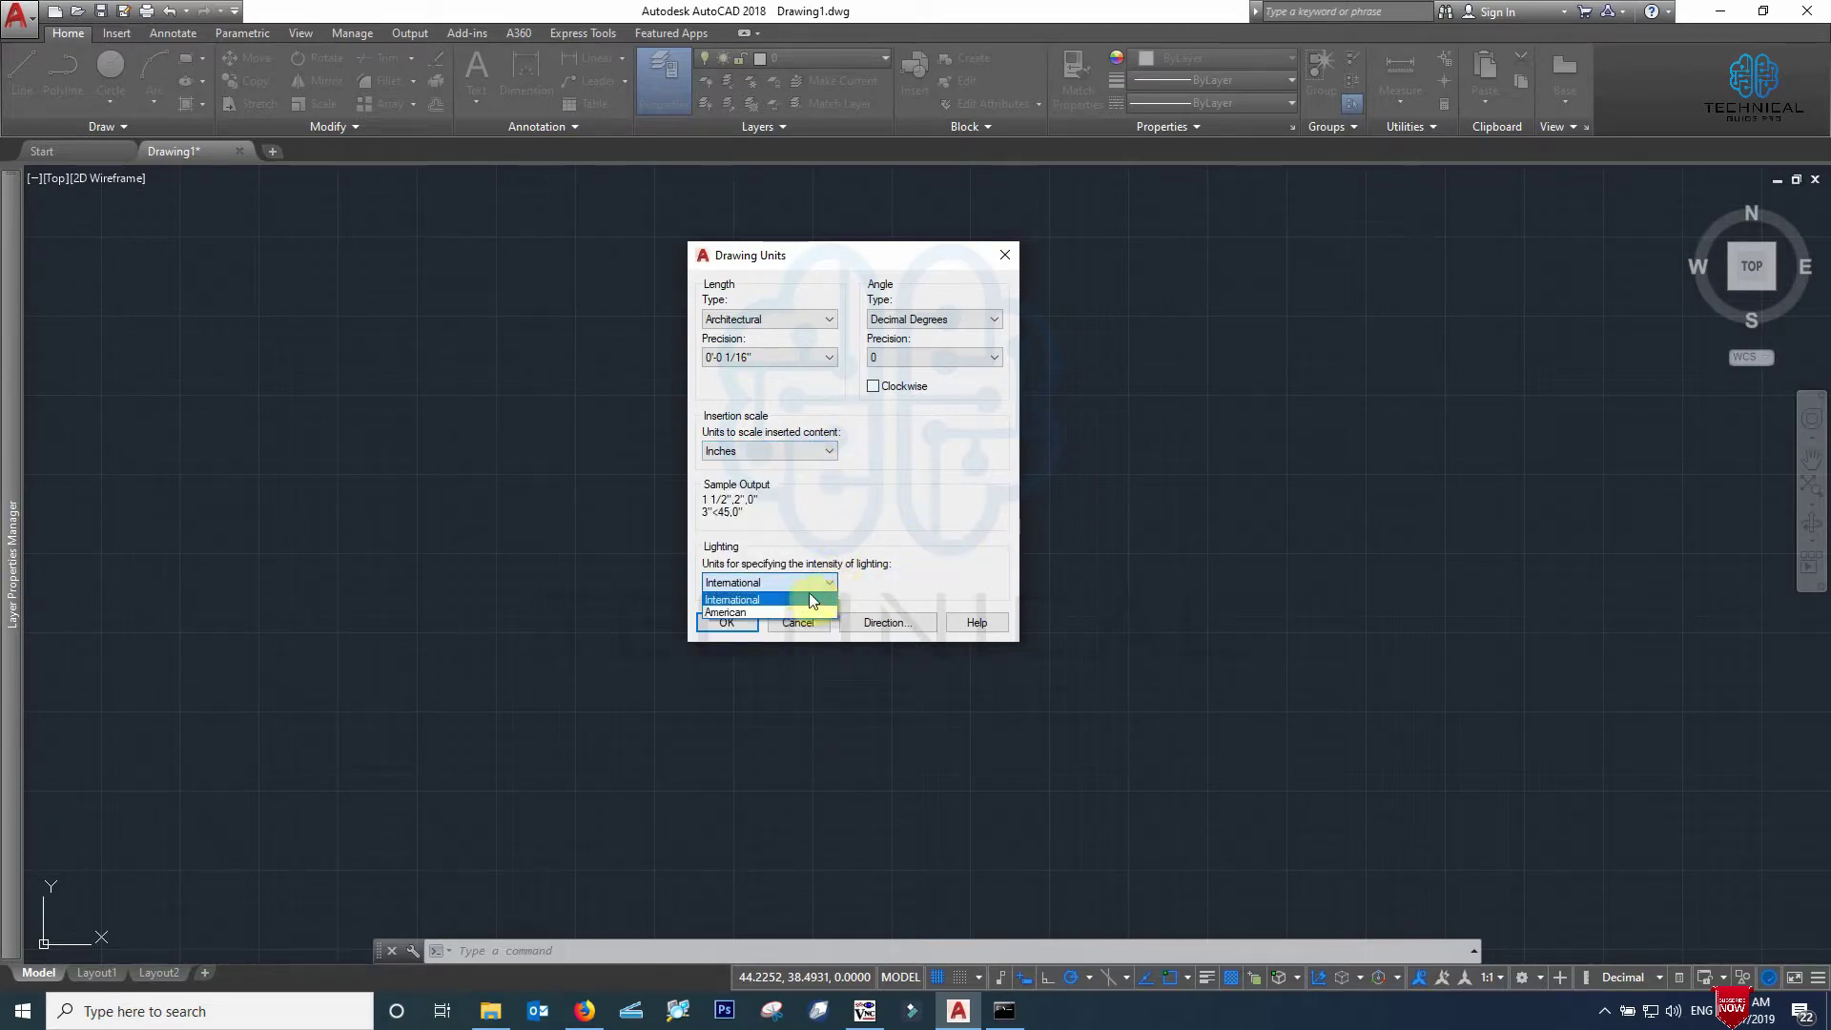
Keep International lighting units and Decimal Degrees as the angle type
{"action": "left_click", "coordinate": [759, 599]}
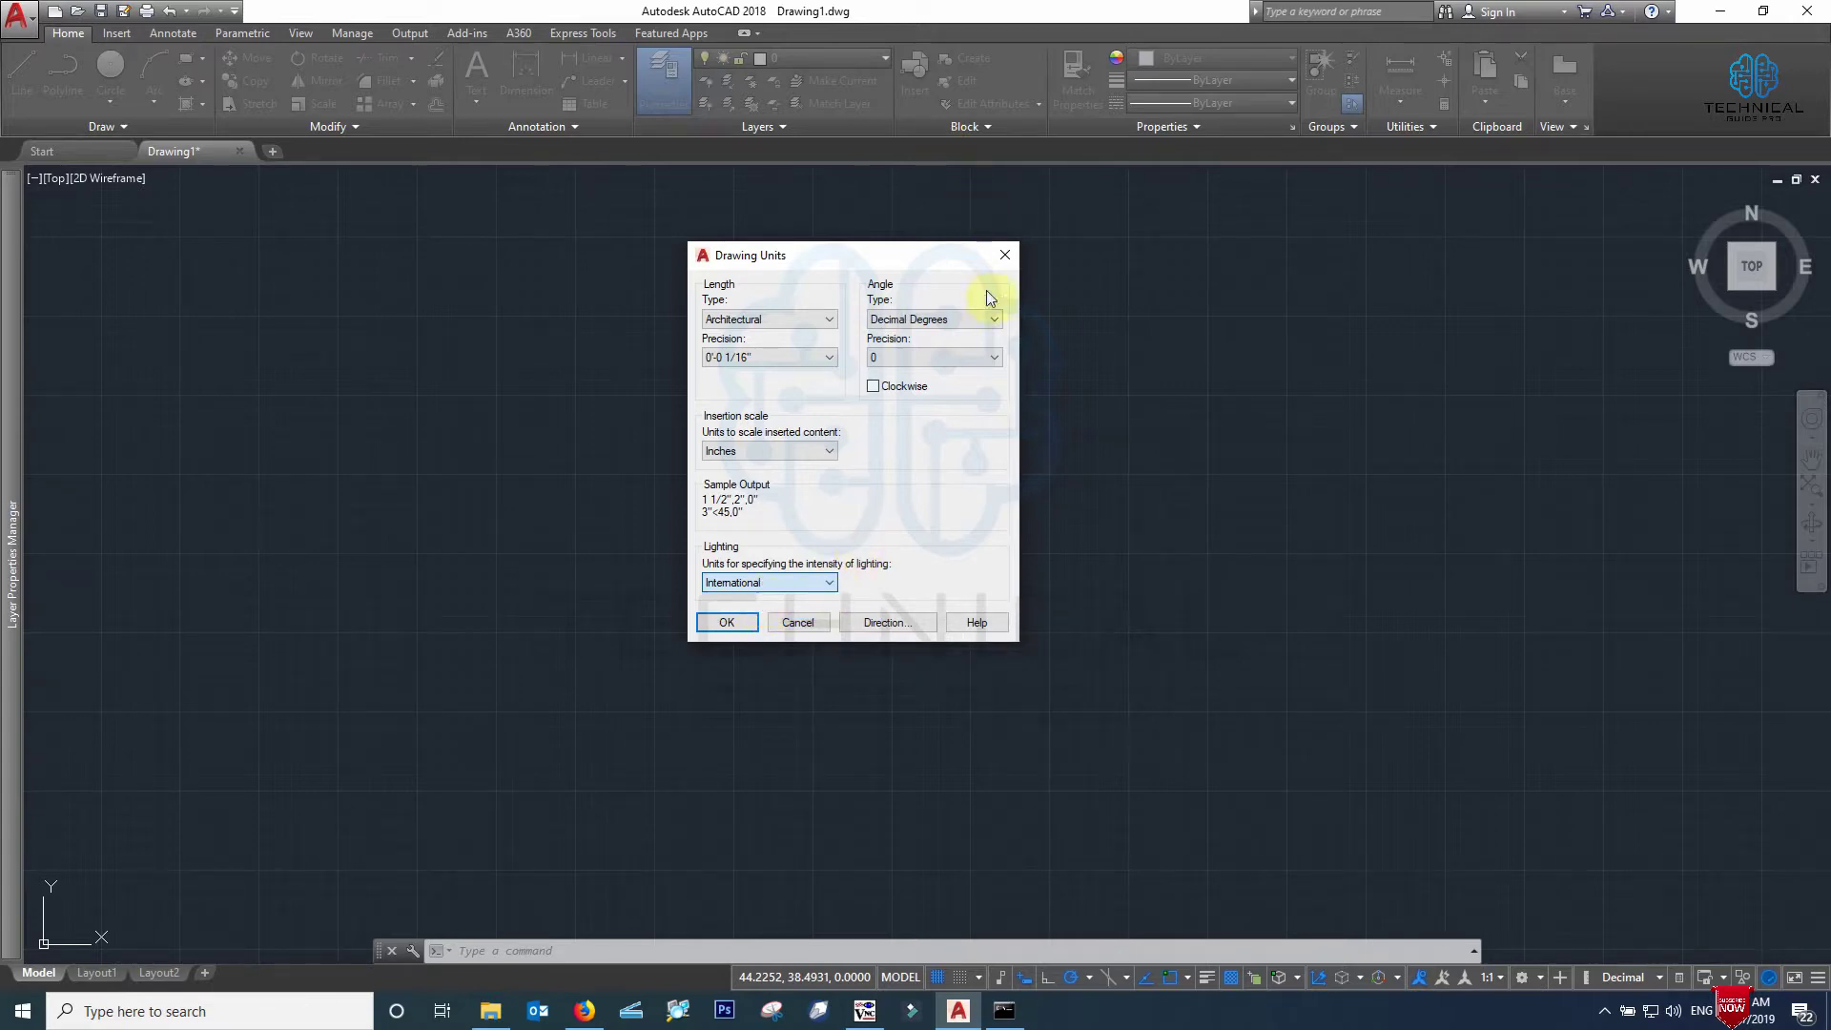
{"action": "left_click", "coordinate": [979, 325]}
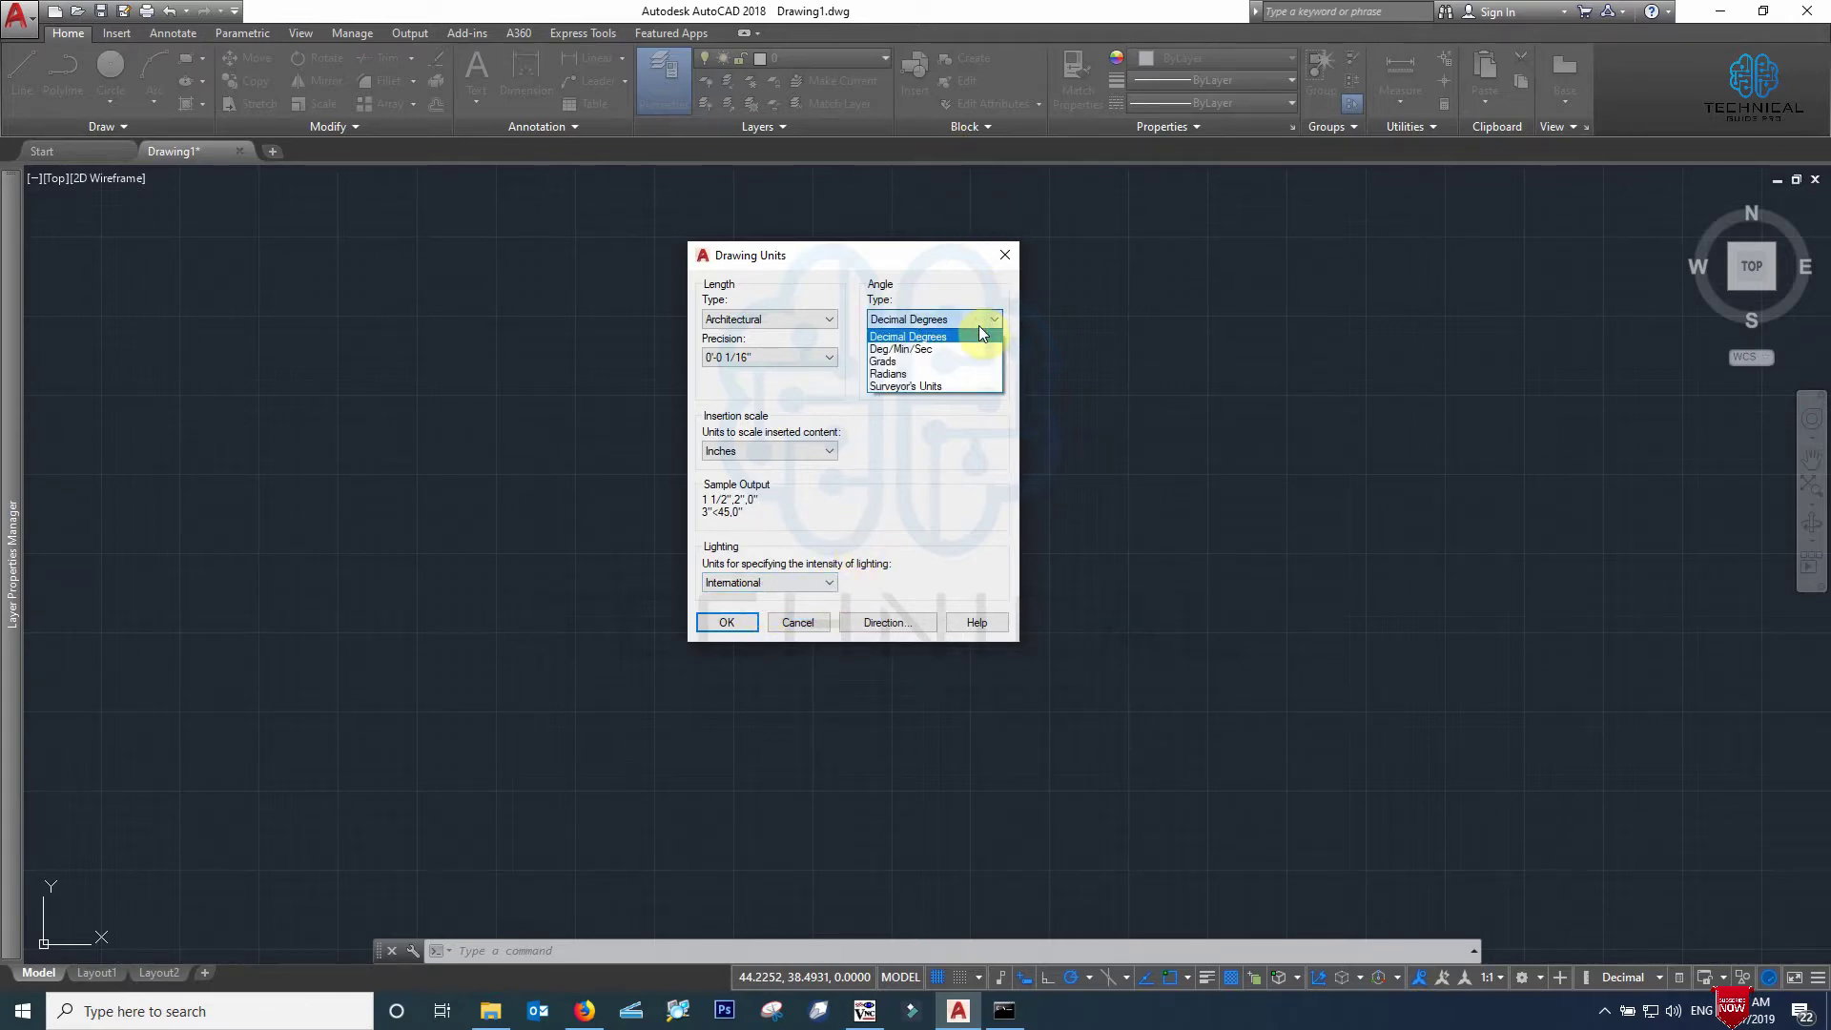
{"action": "left_click", "coordinate": [928, 338]}
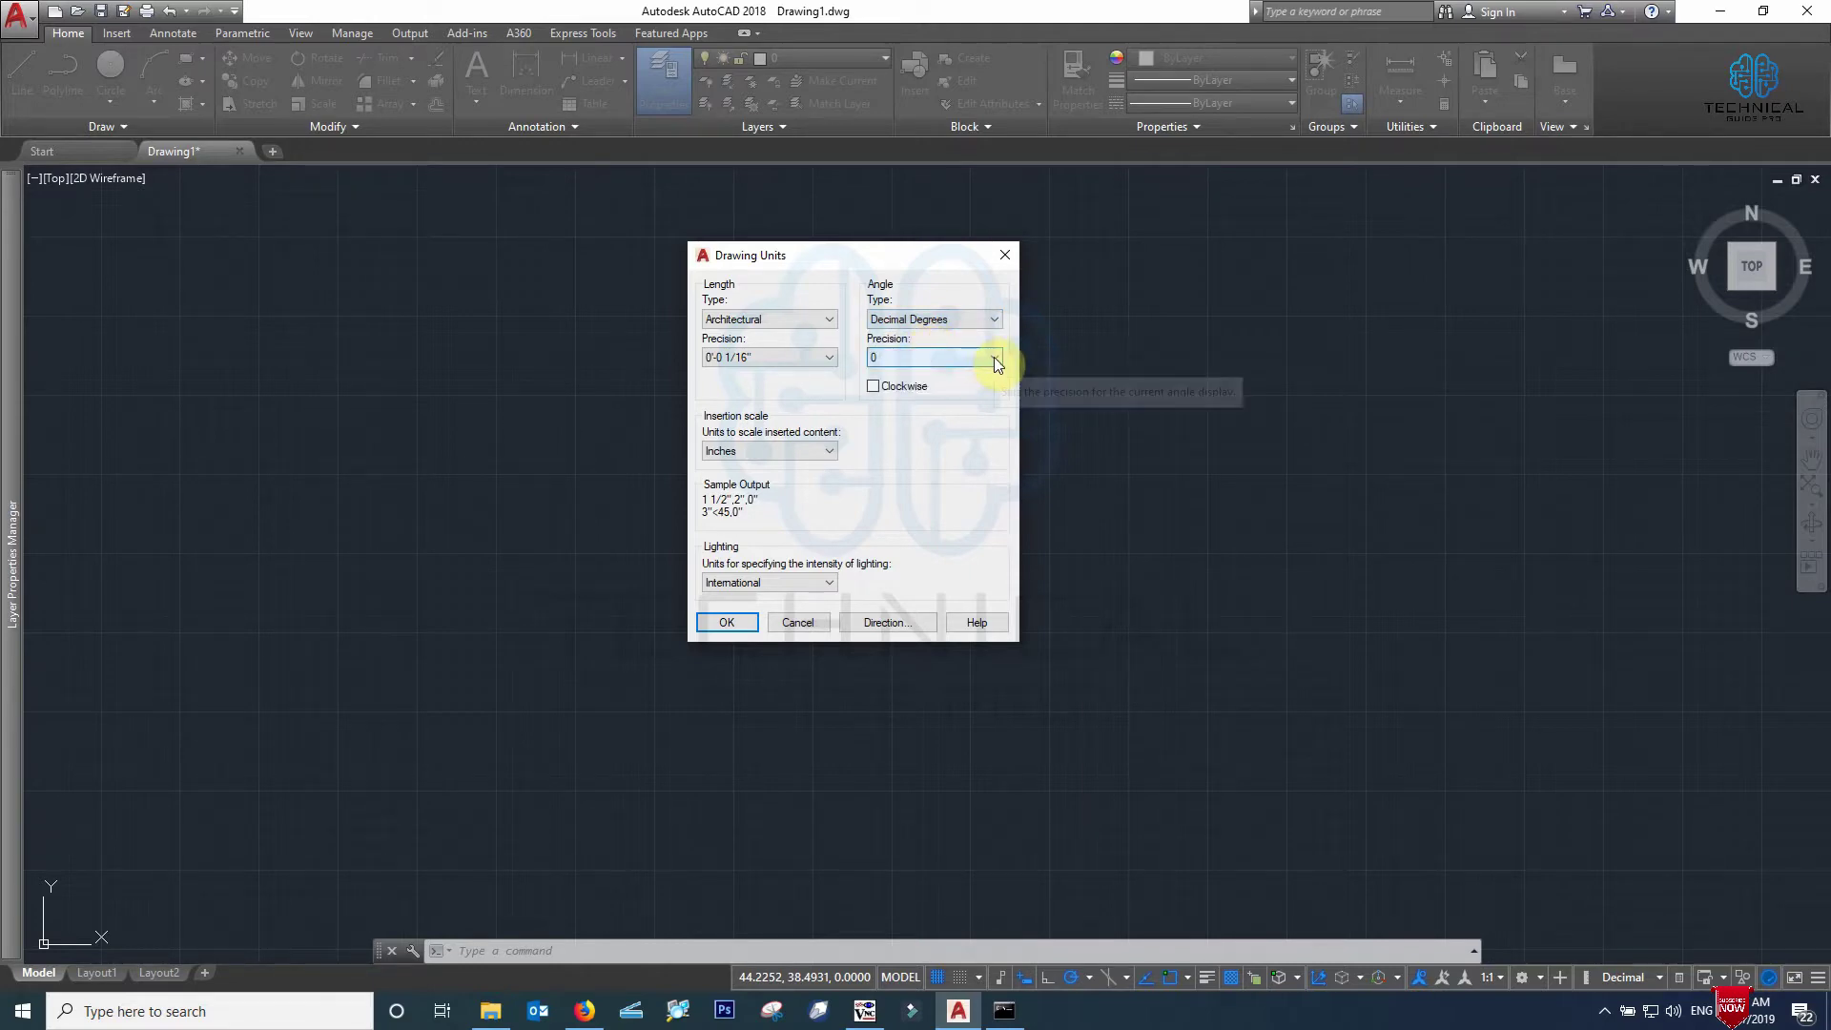
{"action": "left_click", "coordinate": [998, 319]}
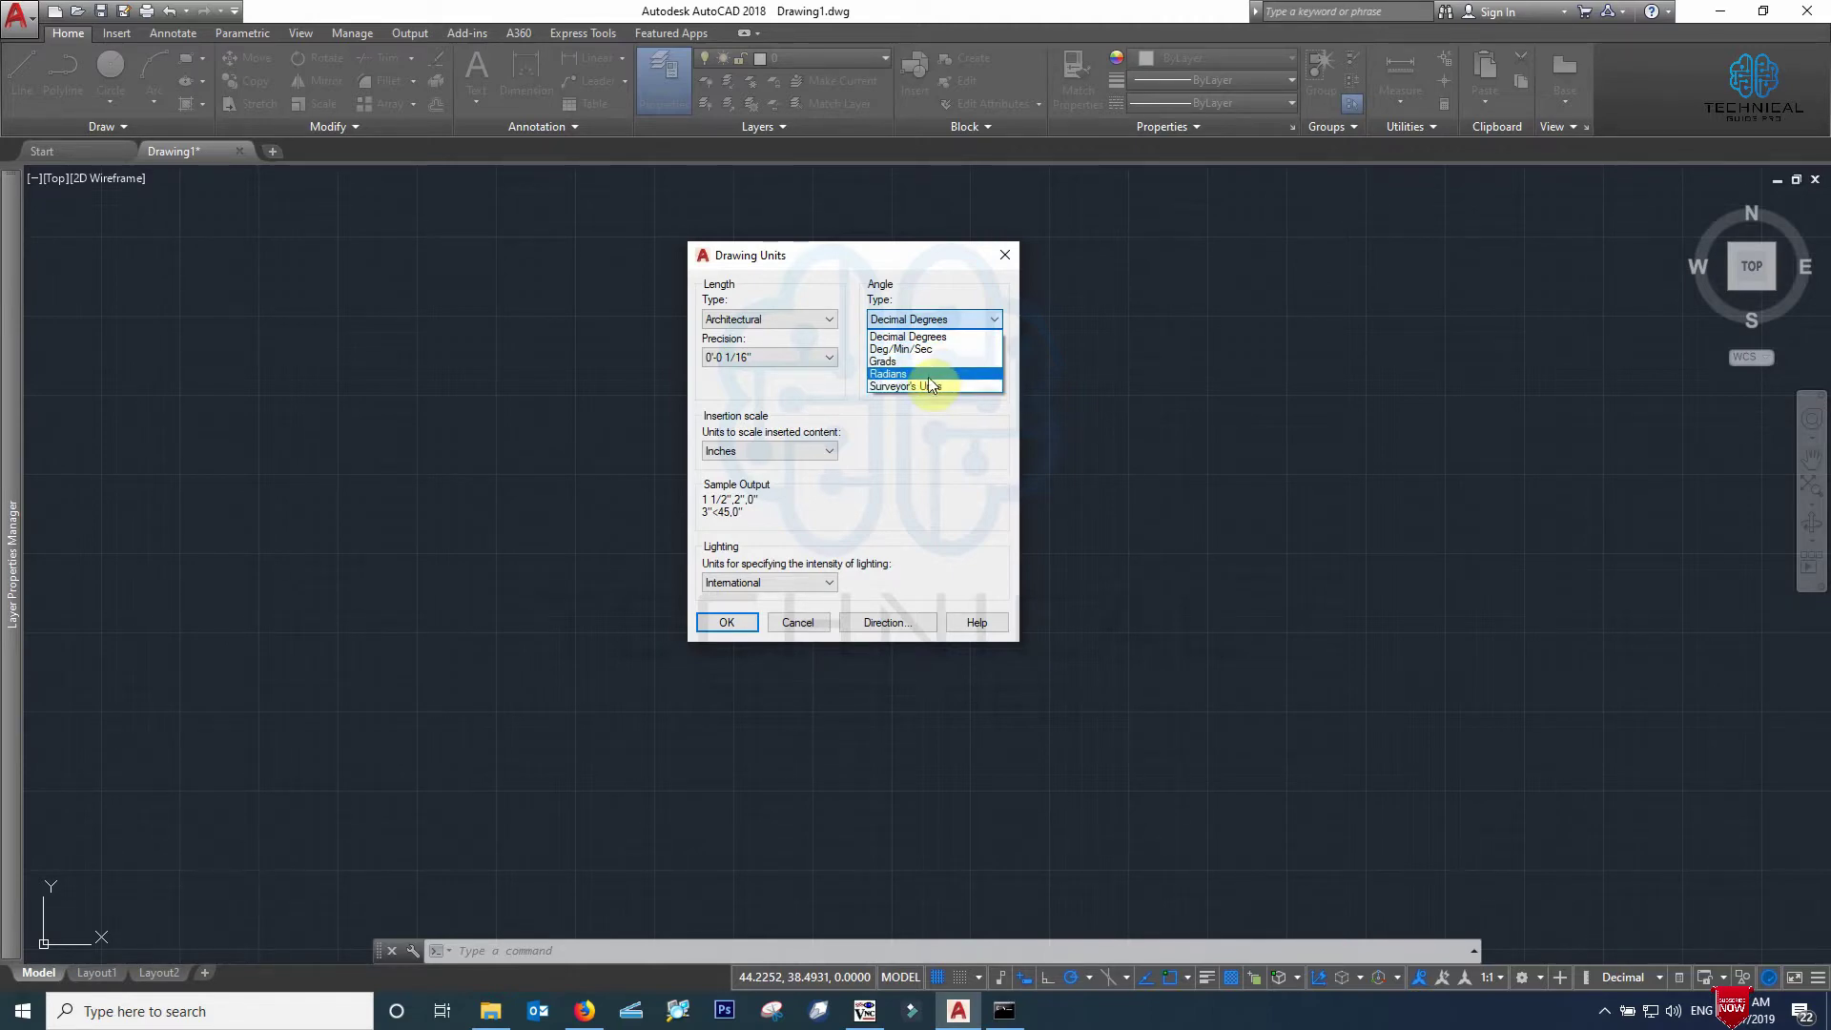
{"action": "left_click", "coordinate": [944, 319]}
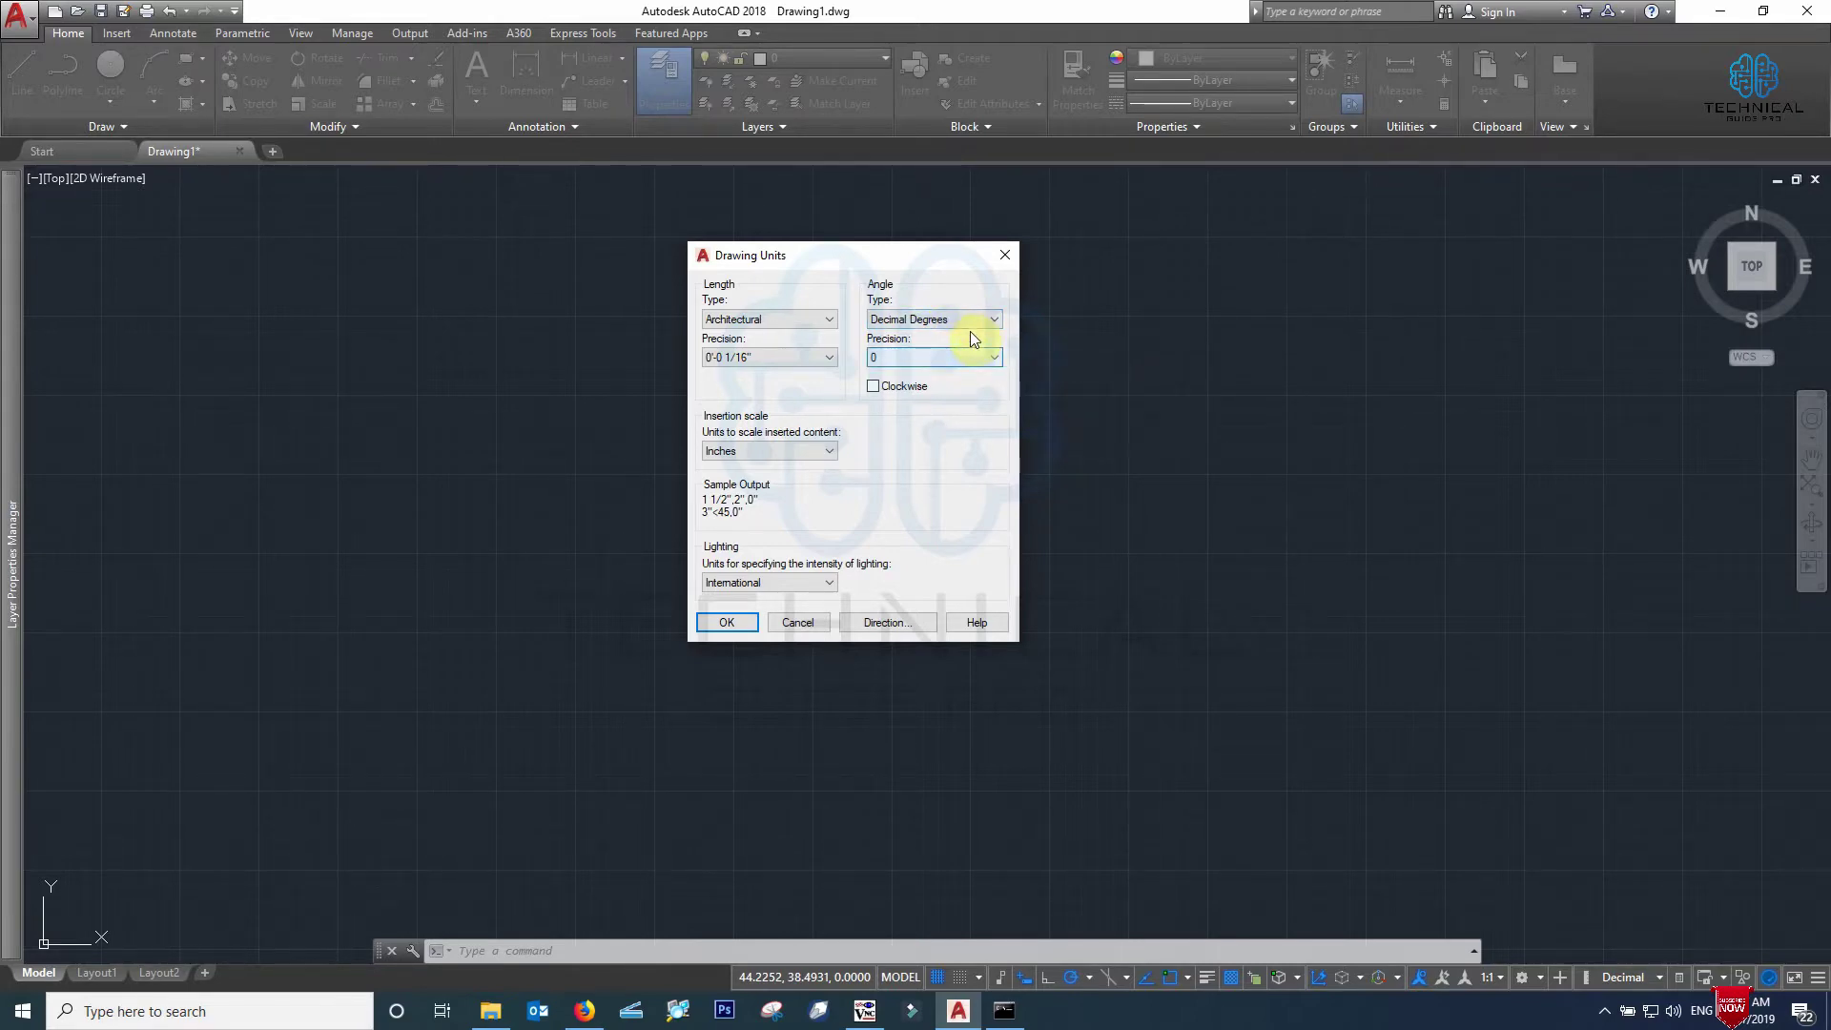
Set angle precision to 0.00, keep counter-clockwise angles, and apply the units
{"action": "left_click", "coordinate": [973, 360]}
{"action": "left_click", "coordinate": [974, 360]}
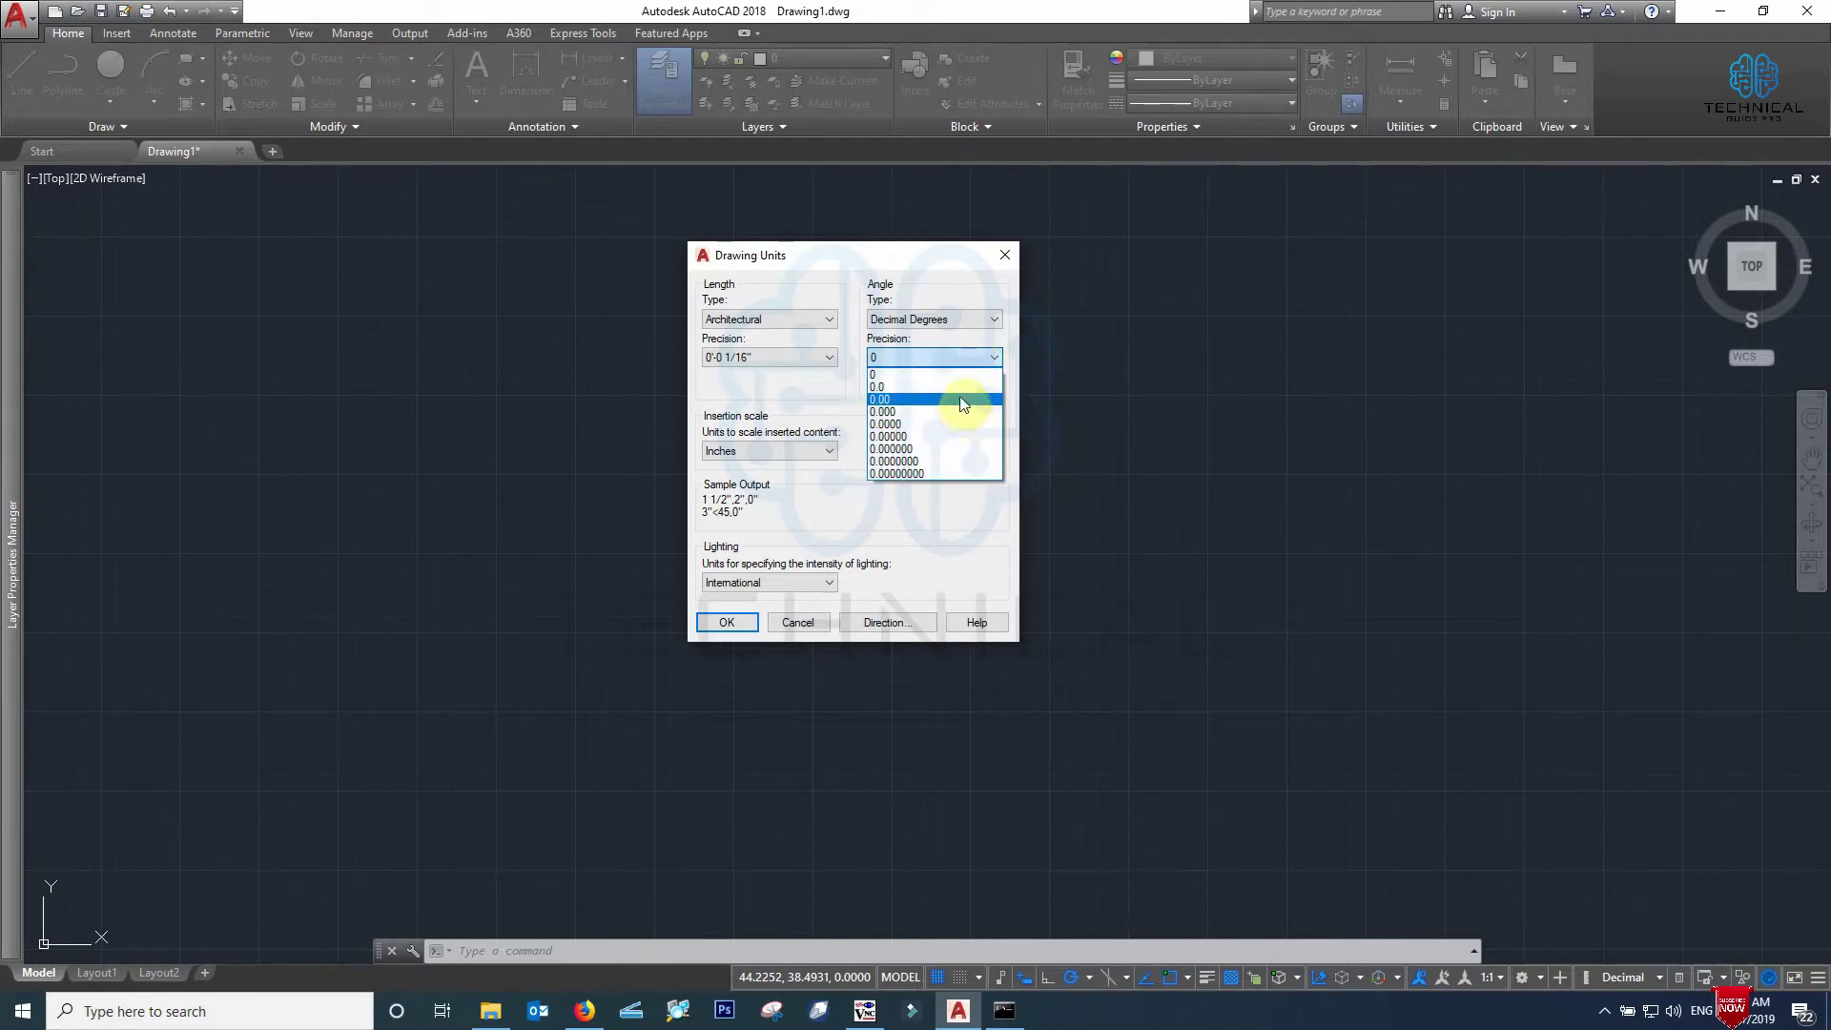
{"action": "left_click", "coordinate": [959, 405]}
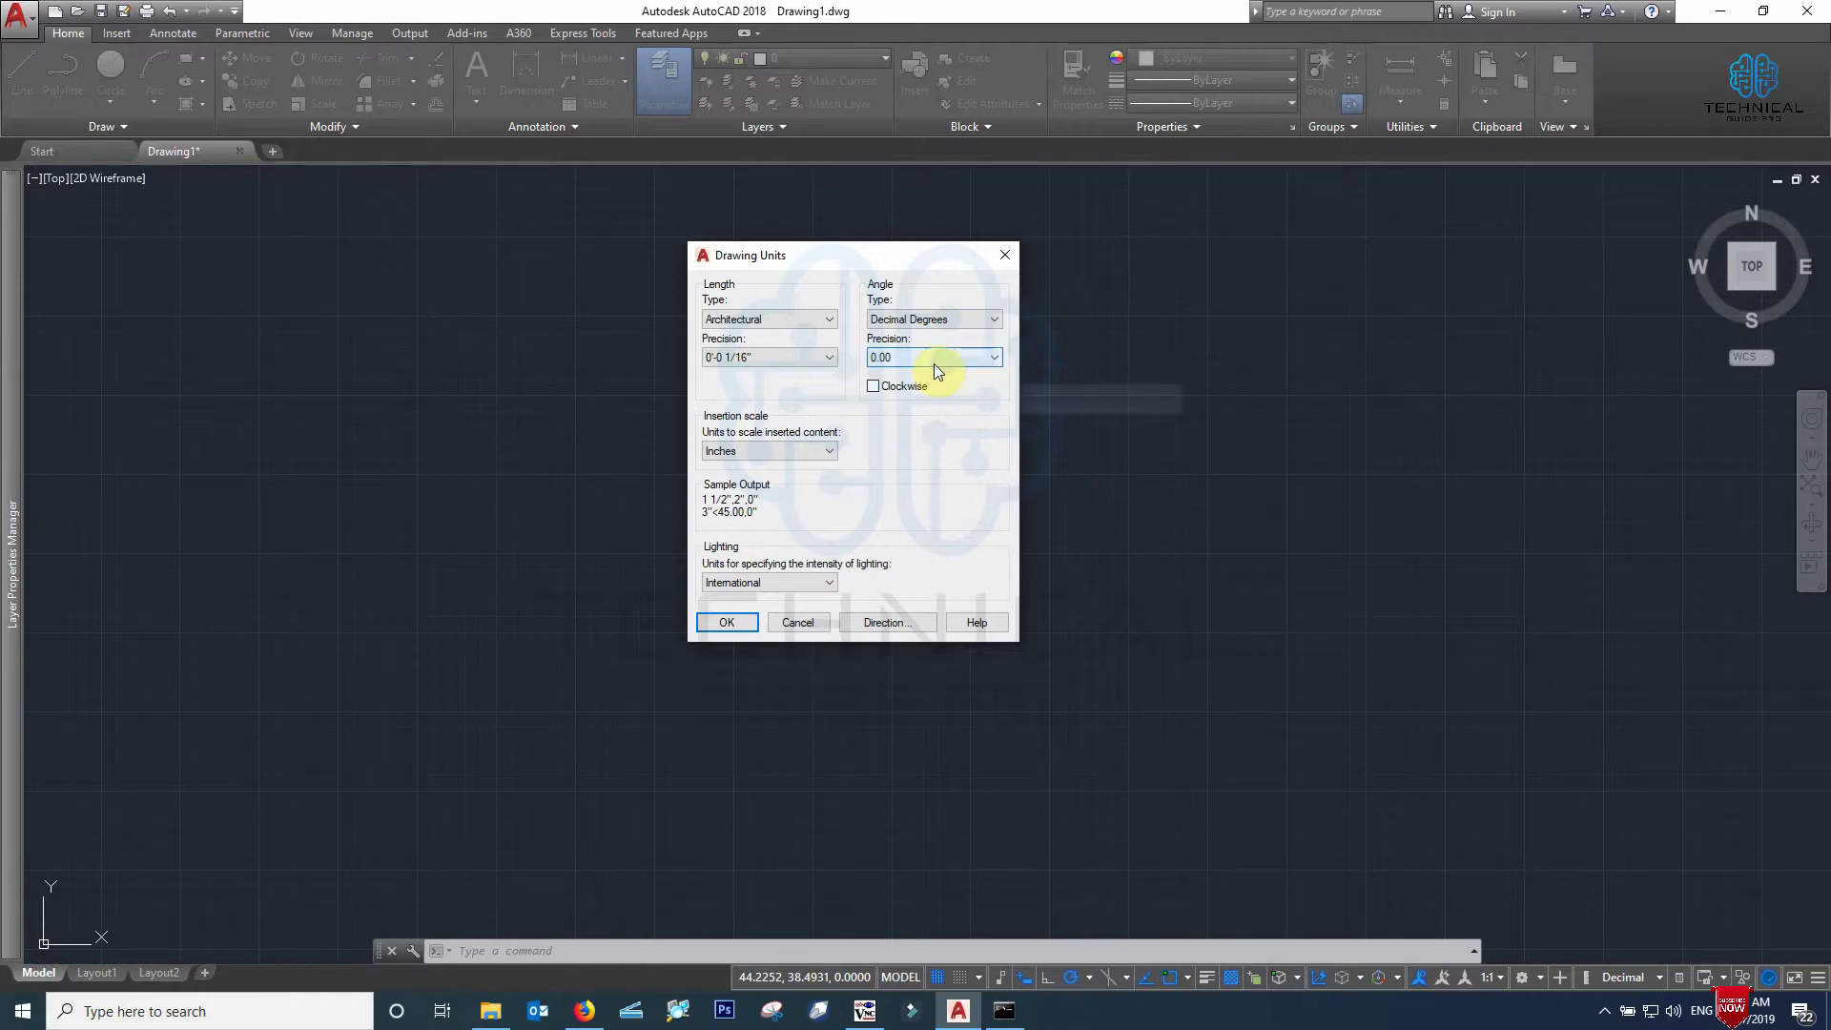
{"action": "left_click", "coordinate": [873, 386]}
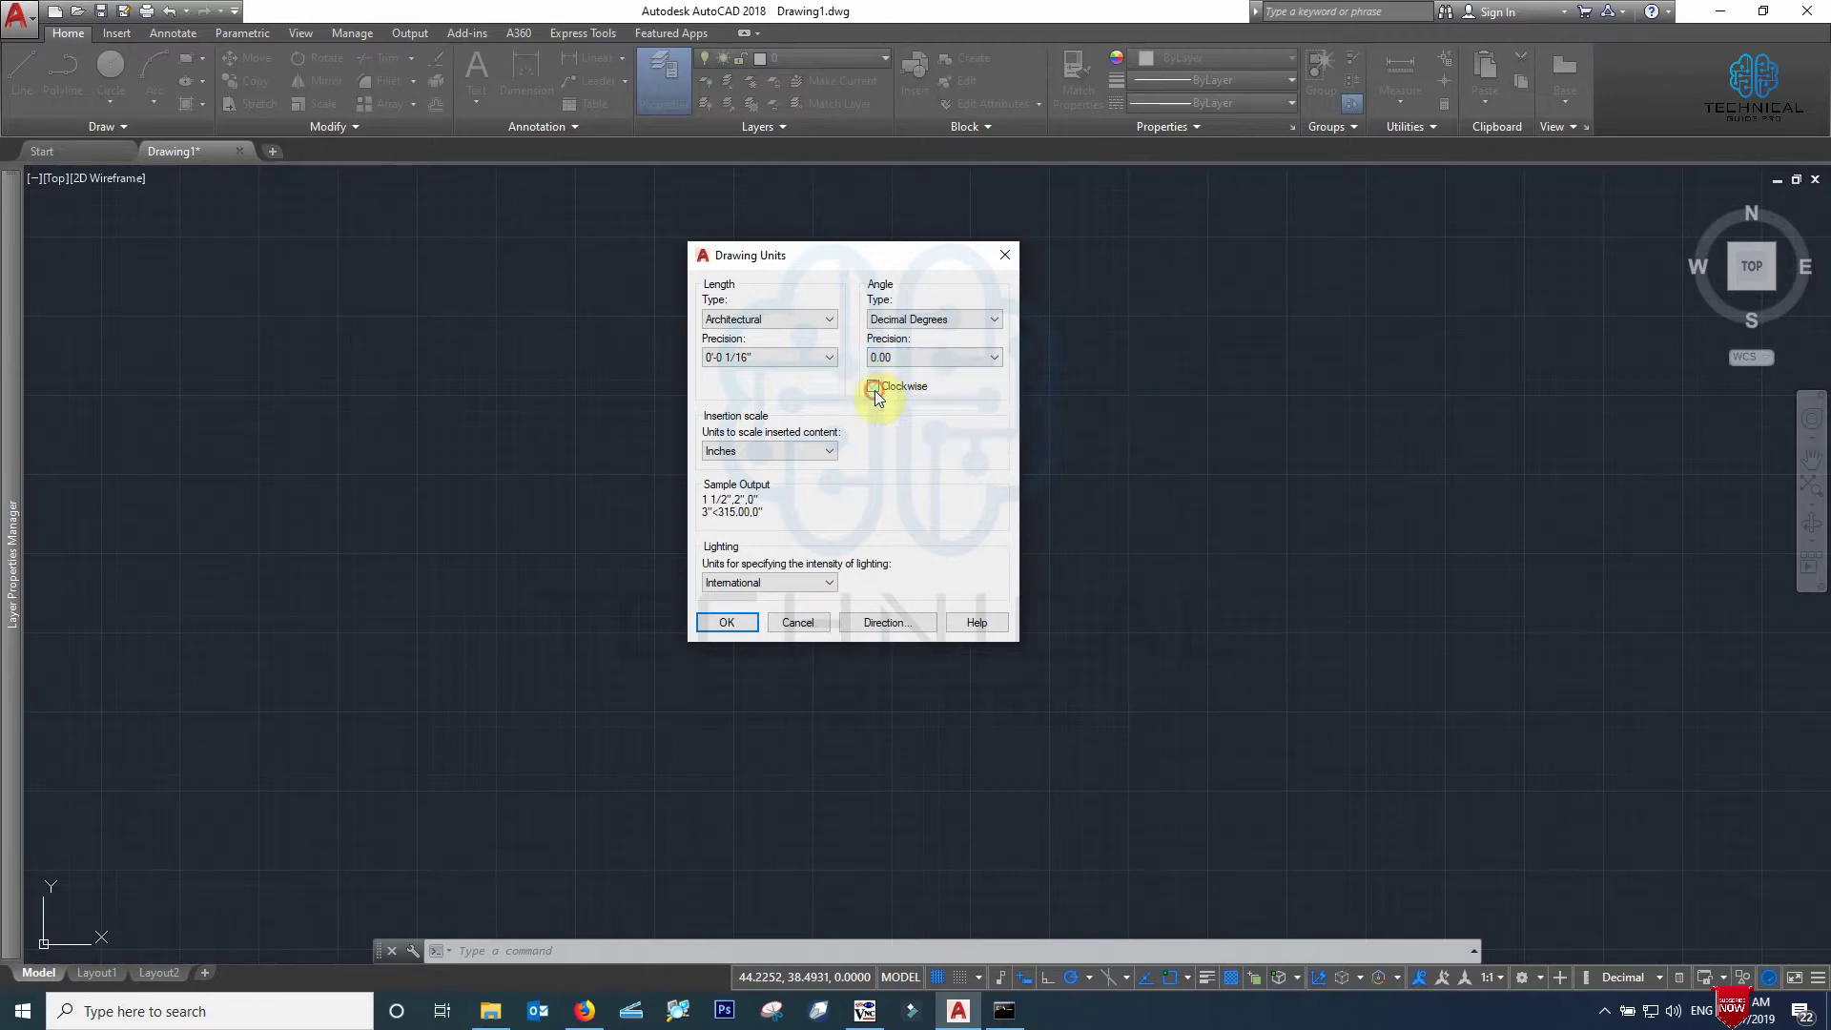
{"action": "left_click", "coordinate": [873, 386]}
{"action": "left_click", "coordinate": [726, 625]}
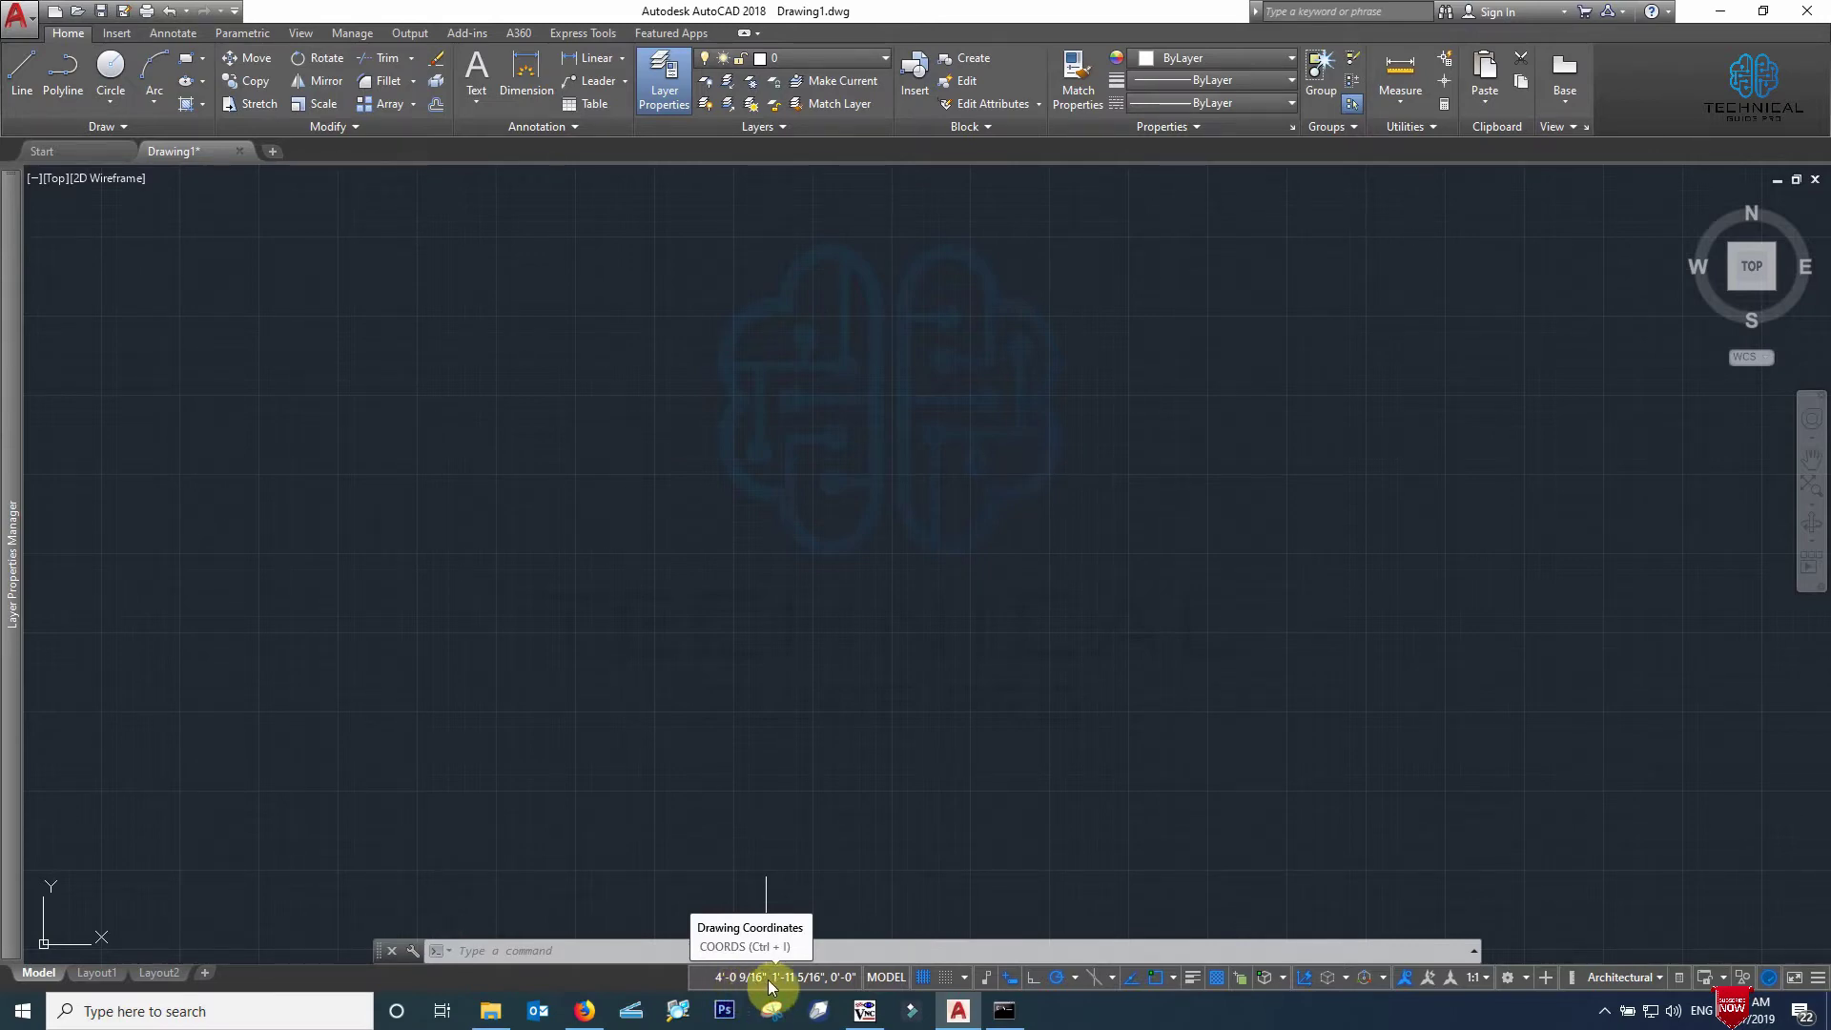
{"action": "left_click", "coordinate": [758, 365]}
{"action": "left_click", "coordinate": [578, 658]}
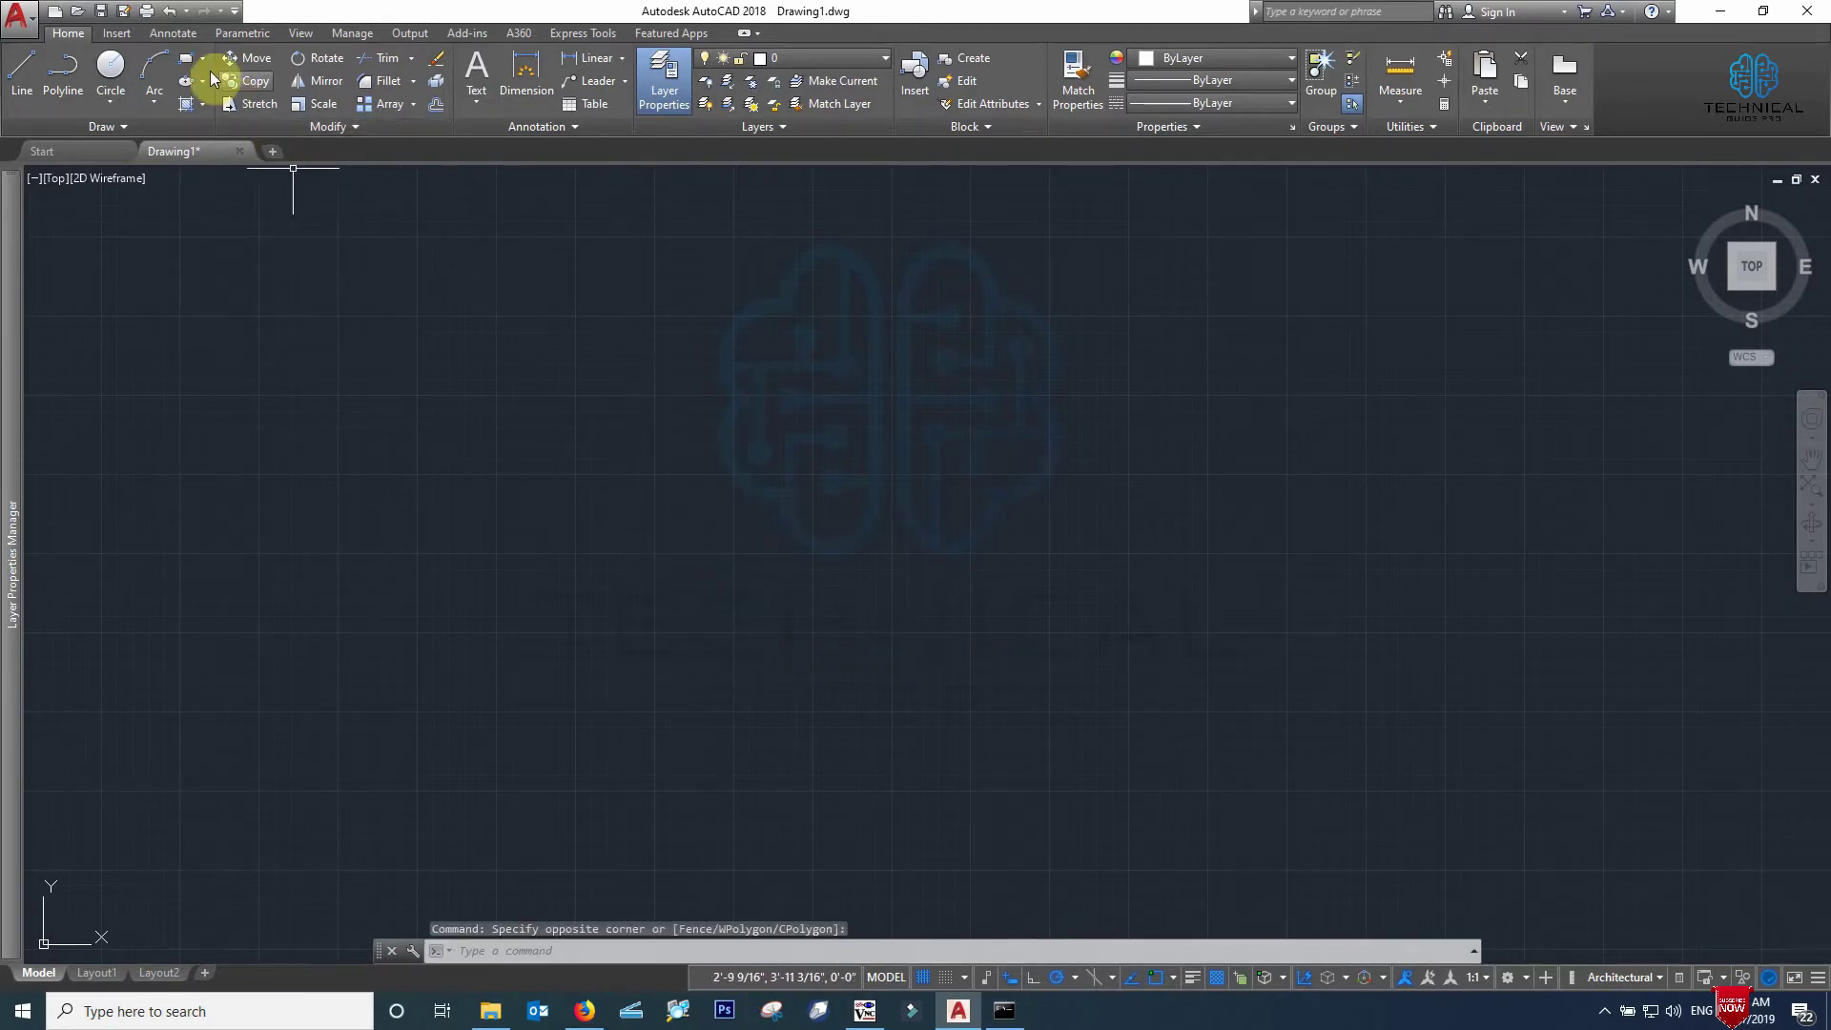
Draw a 10" by 10" square with RECTANG from a picked first corner
{"action": "left_click", "coordinate": [186, 59]}
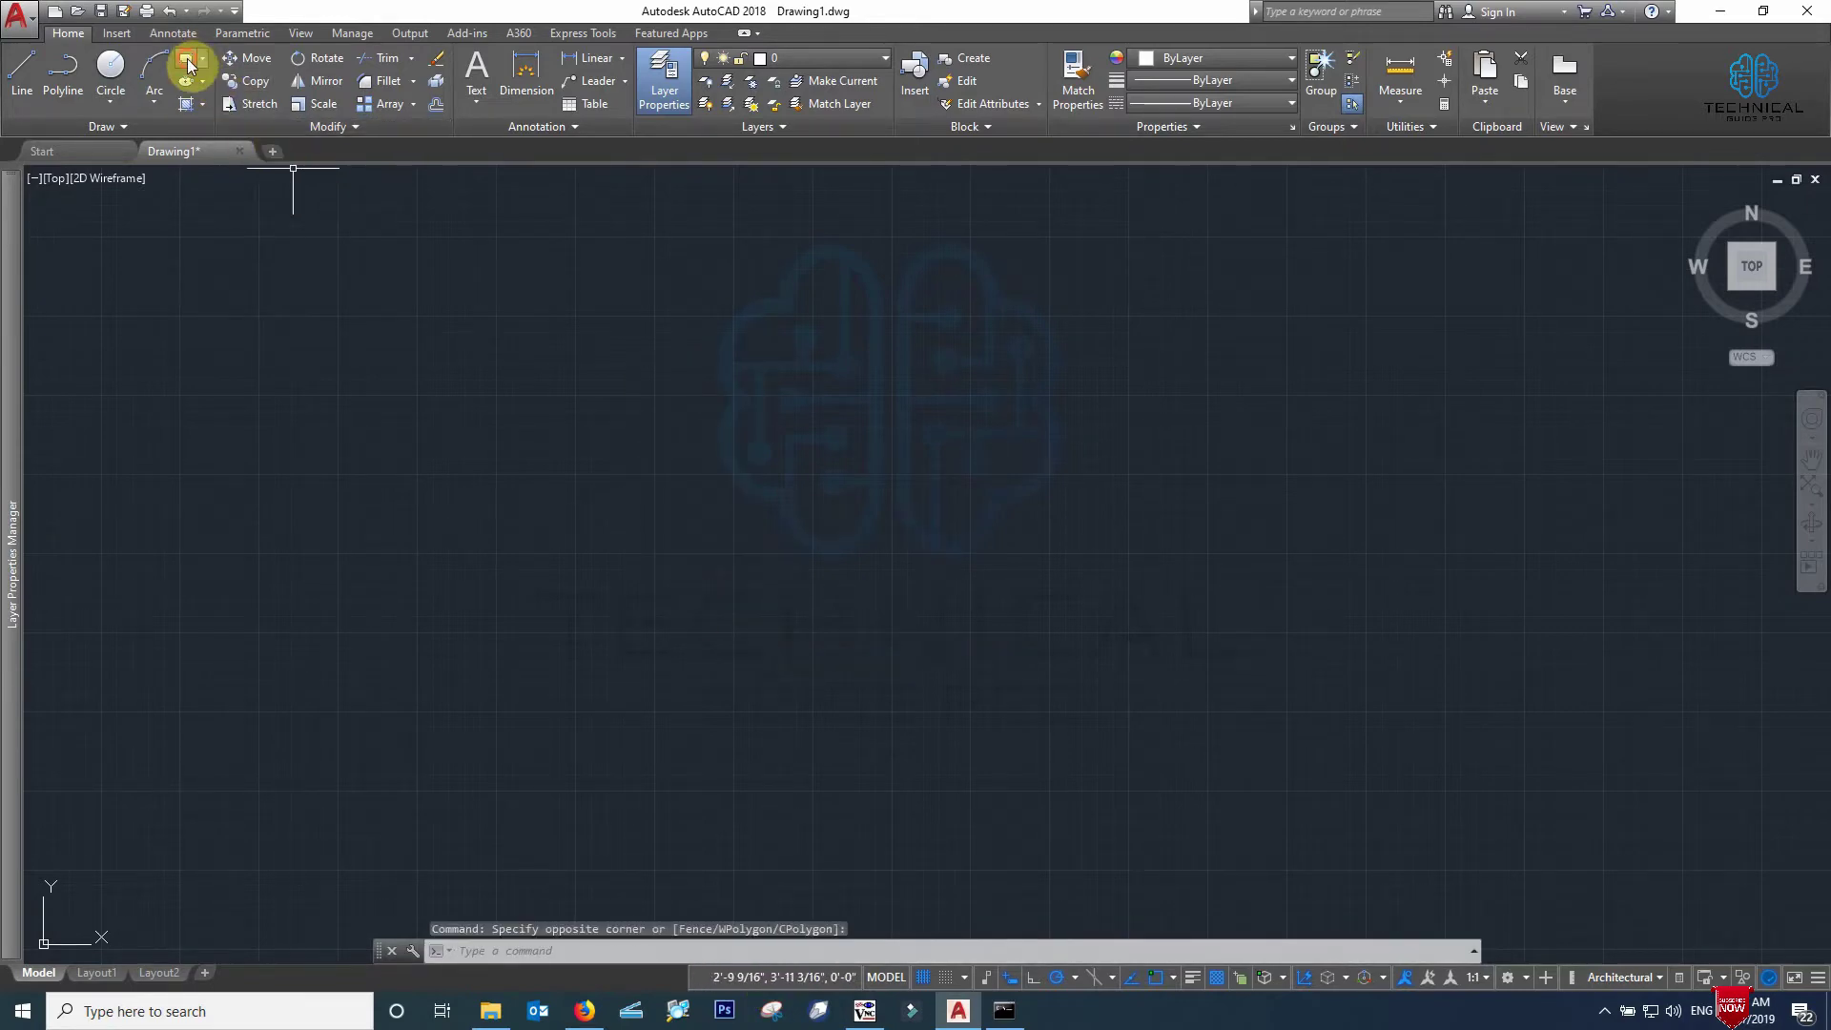
{"action": "left_click", "coordinate": [498, 316]}
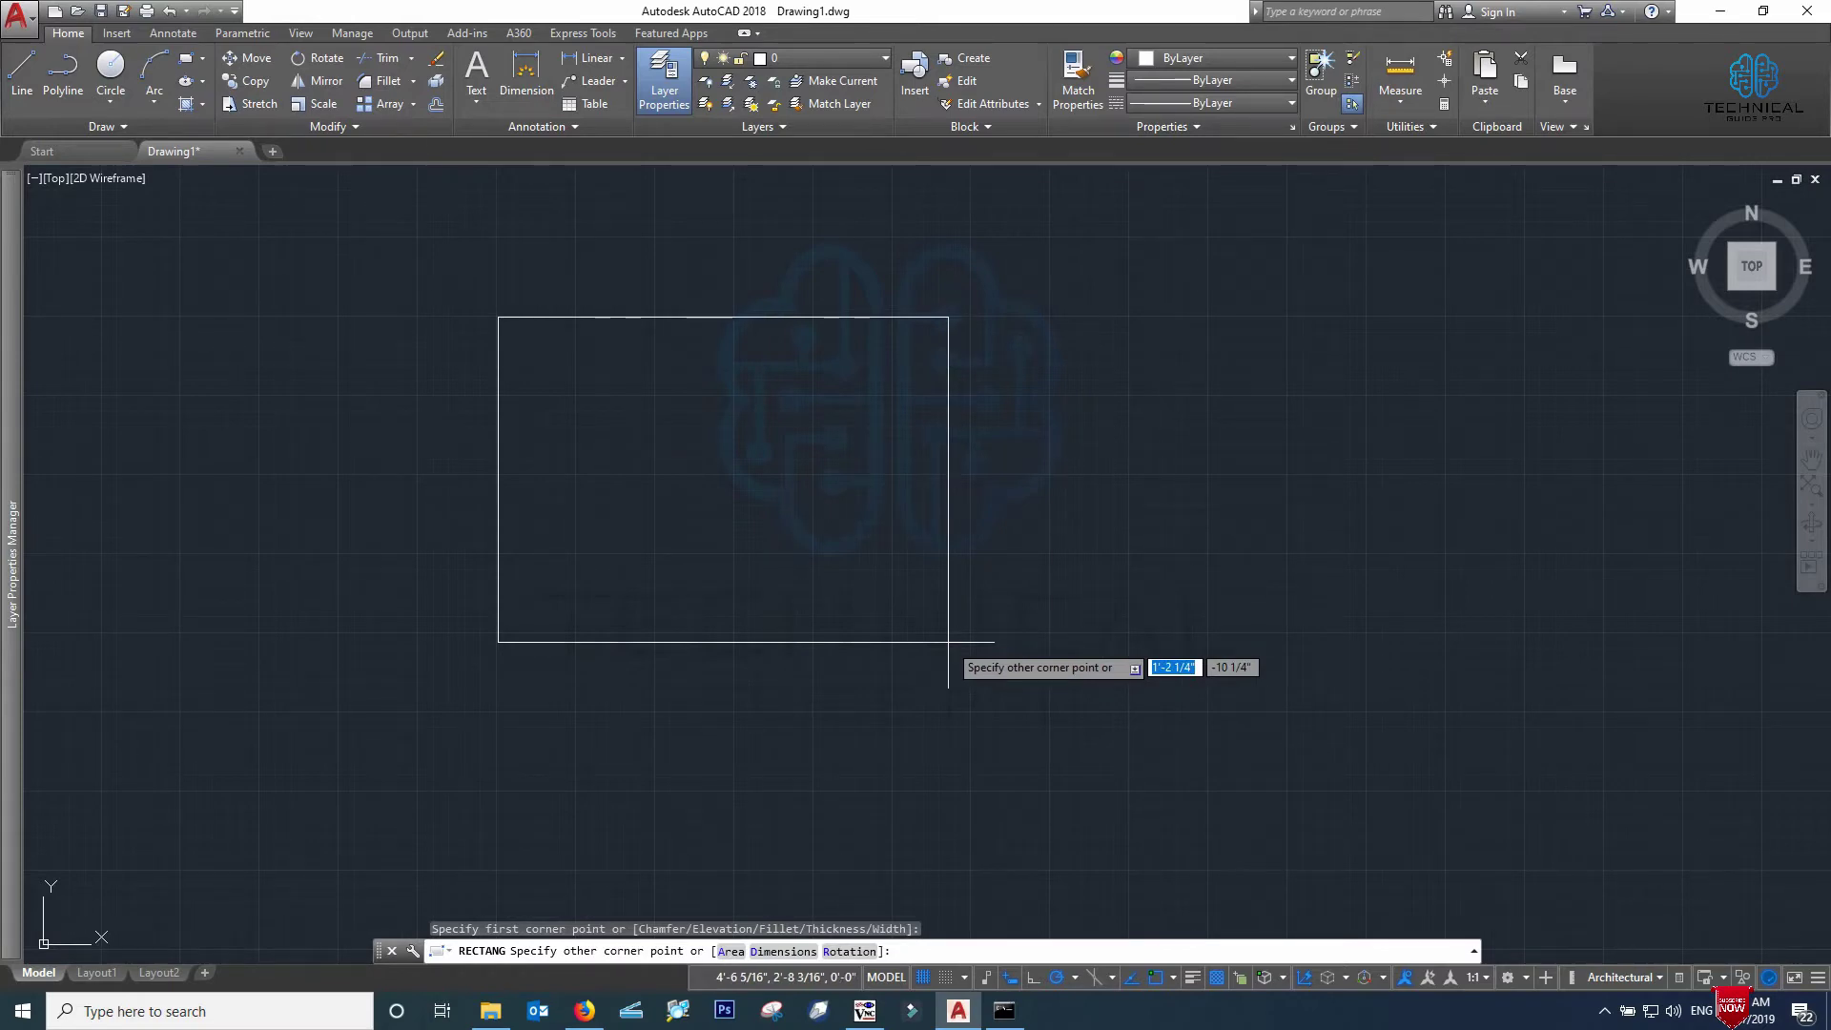
{"action": "type", "text": "10"}
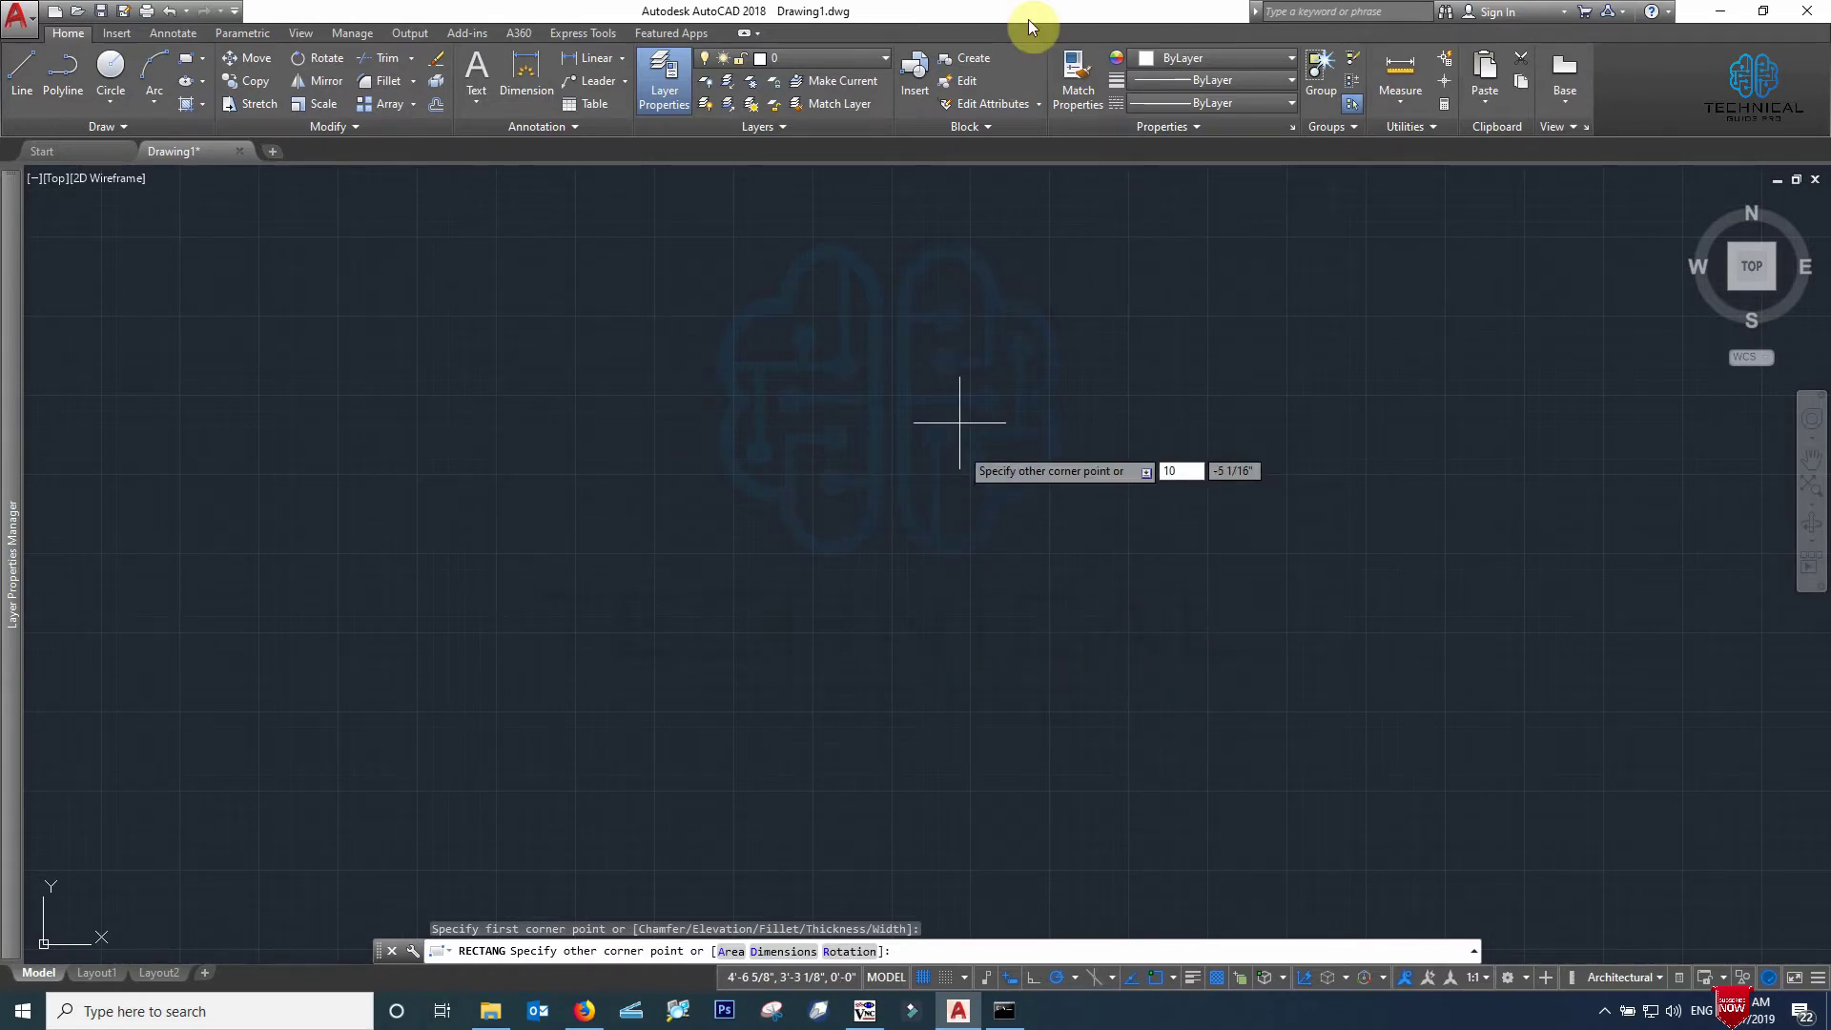
{"action": "type", "text": "\""}
{"action": "key", "text": "Tab"}
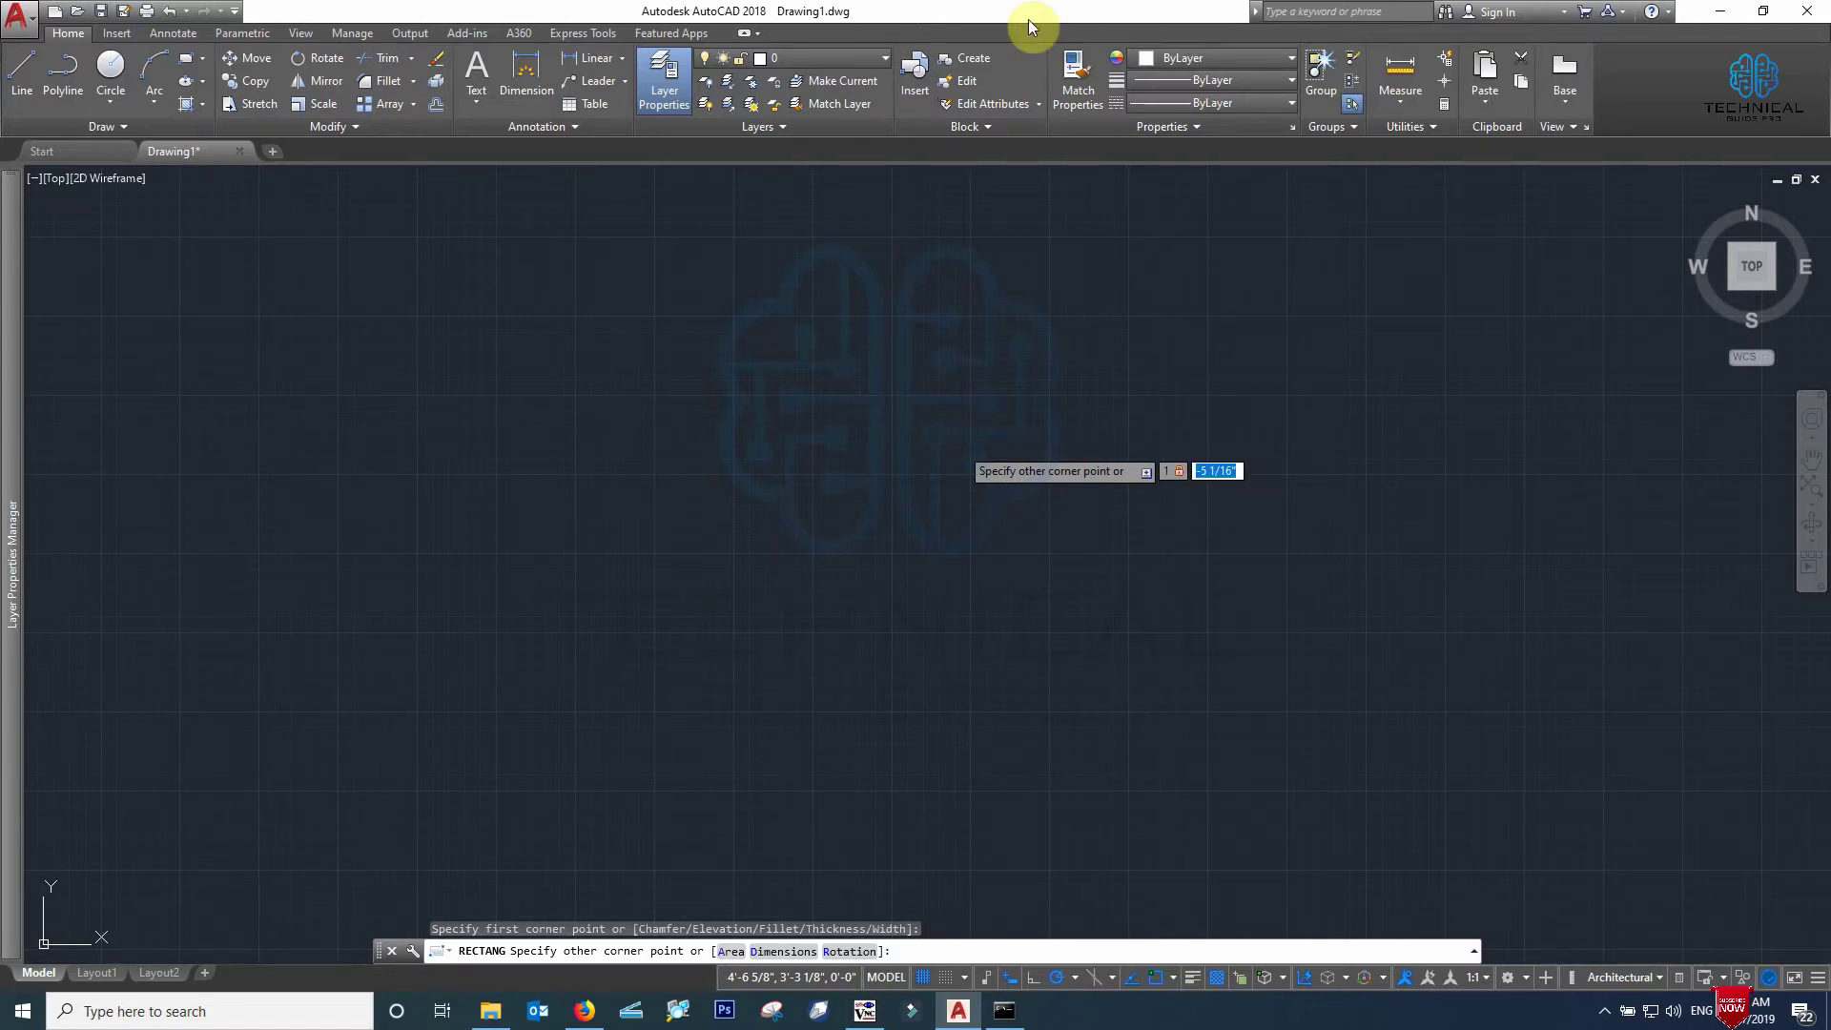
{"action": "type", "text": "10\""}
{"action": "key", "text": "Return"}
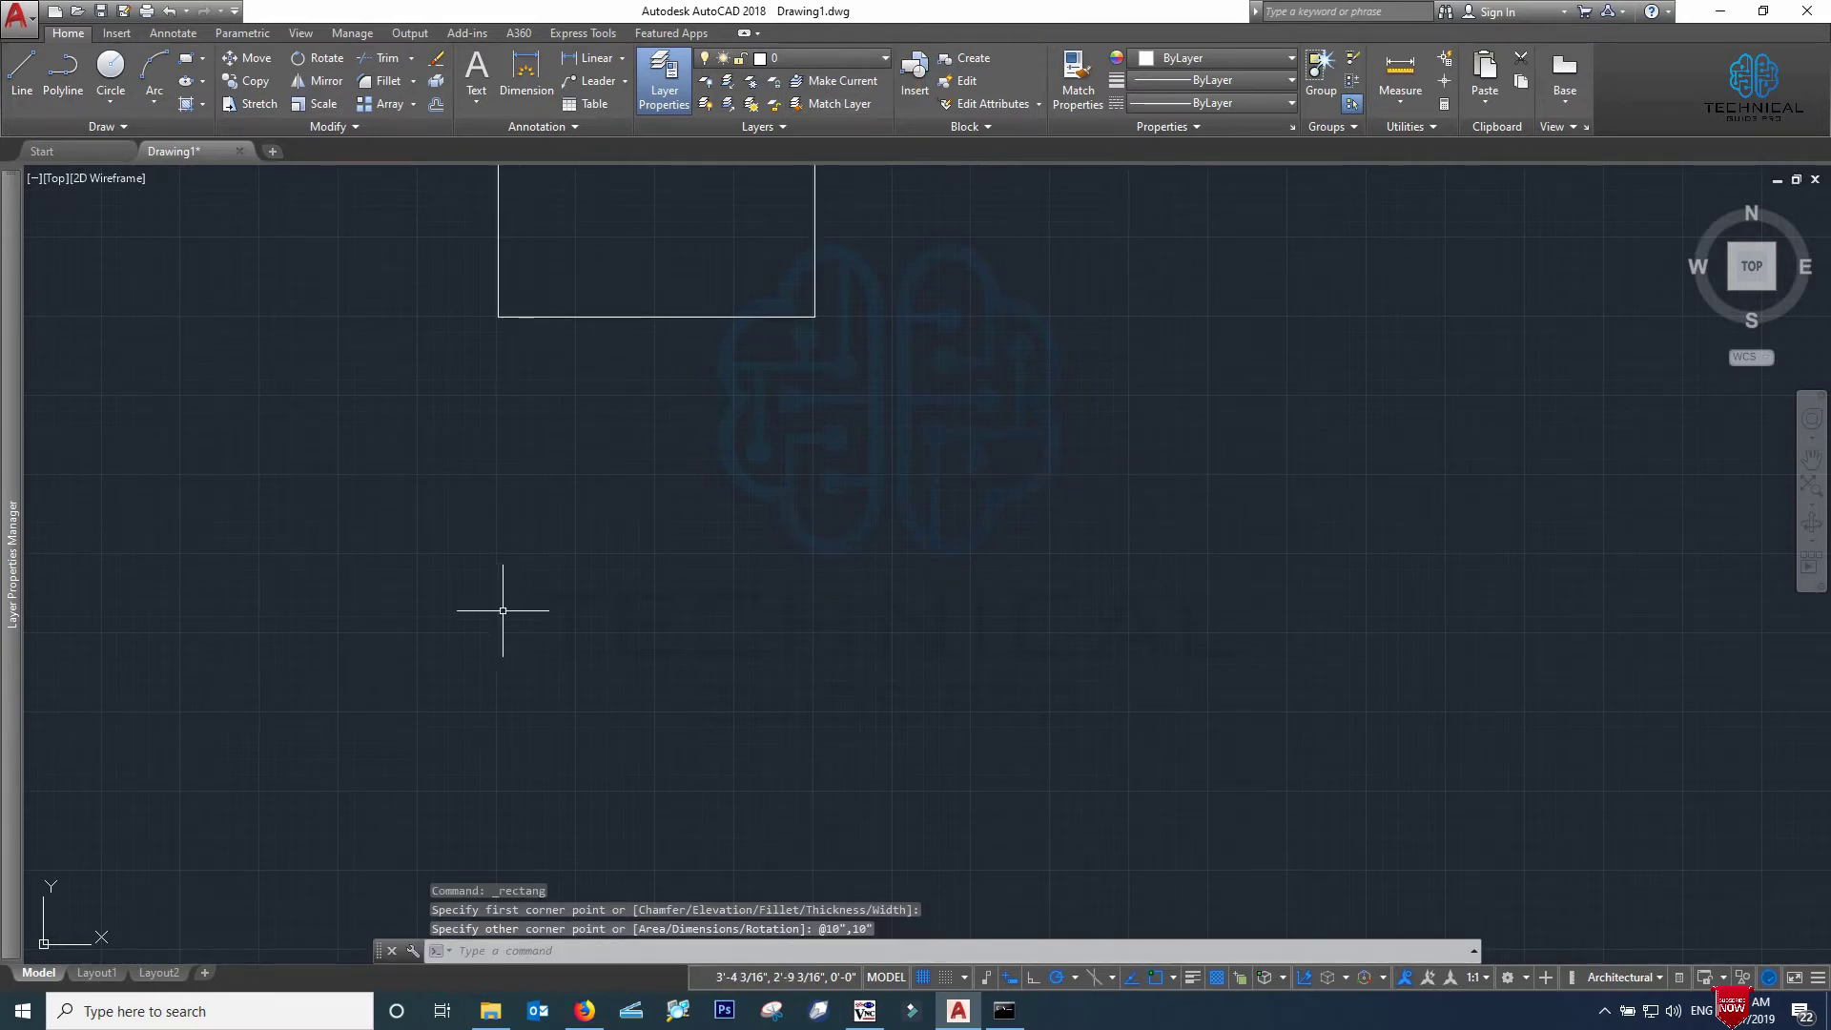
{"action": "scroll", "coordinate": [507, 508], "scroll_direction": "down", "scroll_amount": 3}
{"action": "scroll", "coordinate": [563, 319], "scroll_direction": "up", "scroll_amount": 4}
{"action": "scroll", "coordinate": [520, 611], "scroll_direction": "down", "scroll_amount": 2}
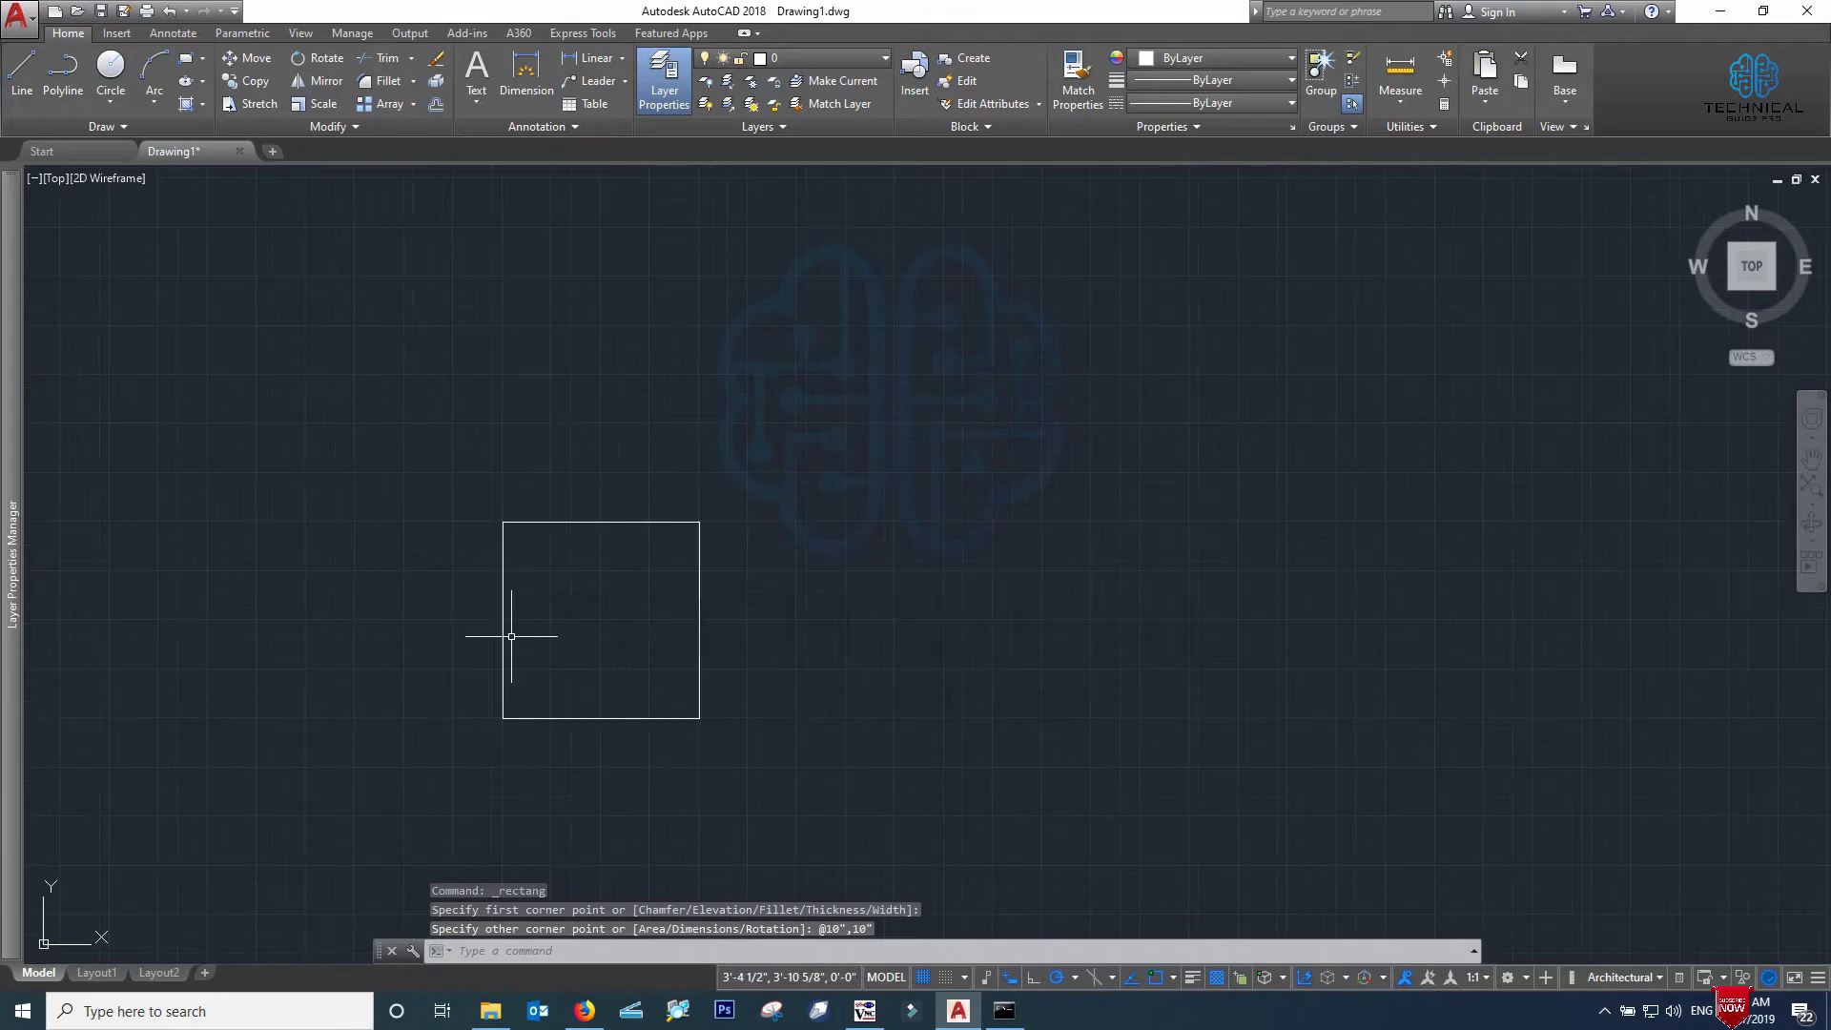
{"action": "scroll", "coordinate": [510, 630], "scroll_direction": "up", "scroll_amount": 2}
Draw an L-shaped line from the top-left corner: 2.5" right, 6" down, then right to the edge
{"action": "left_click", "coordinate": [21, 67]}
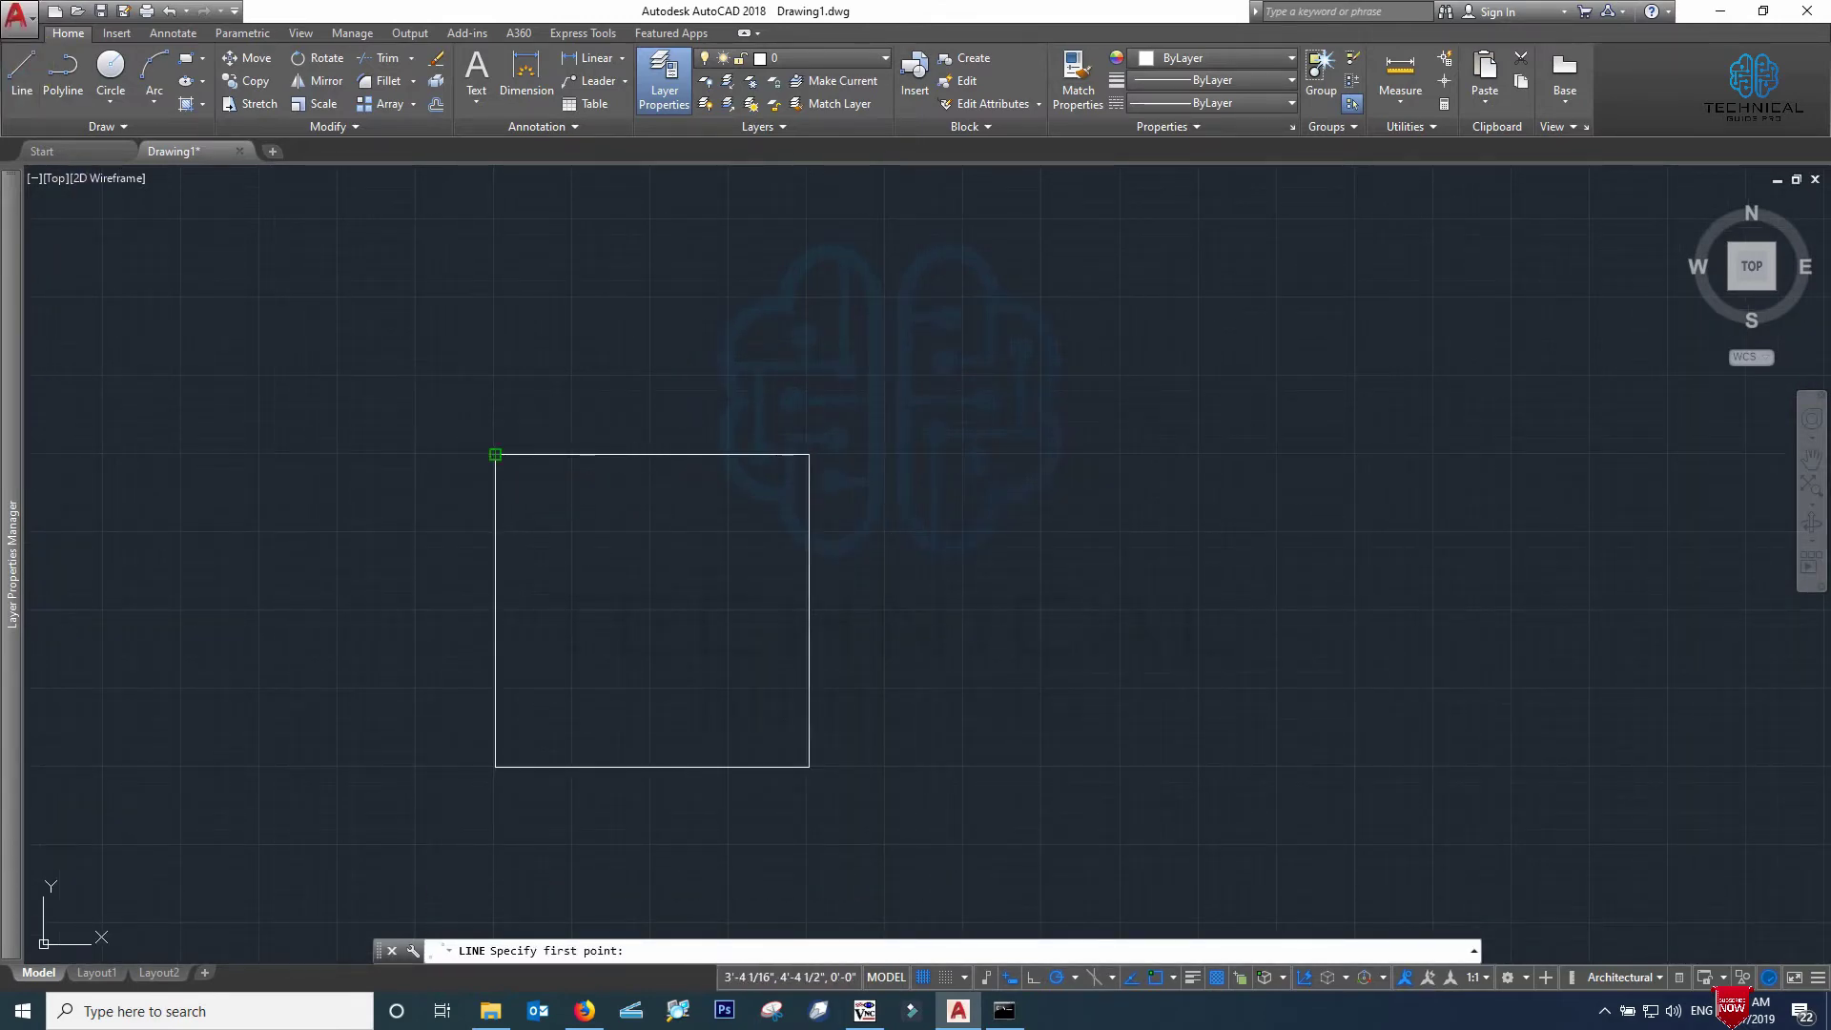
{"action": "left_click", "coordinate": [495, 454]}
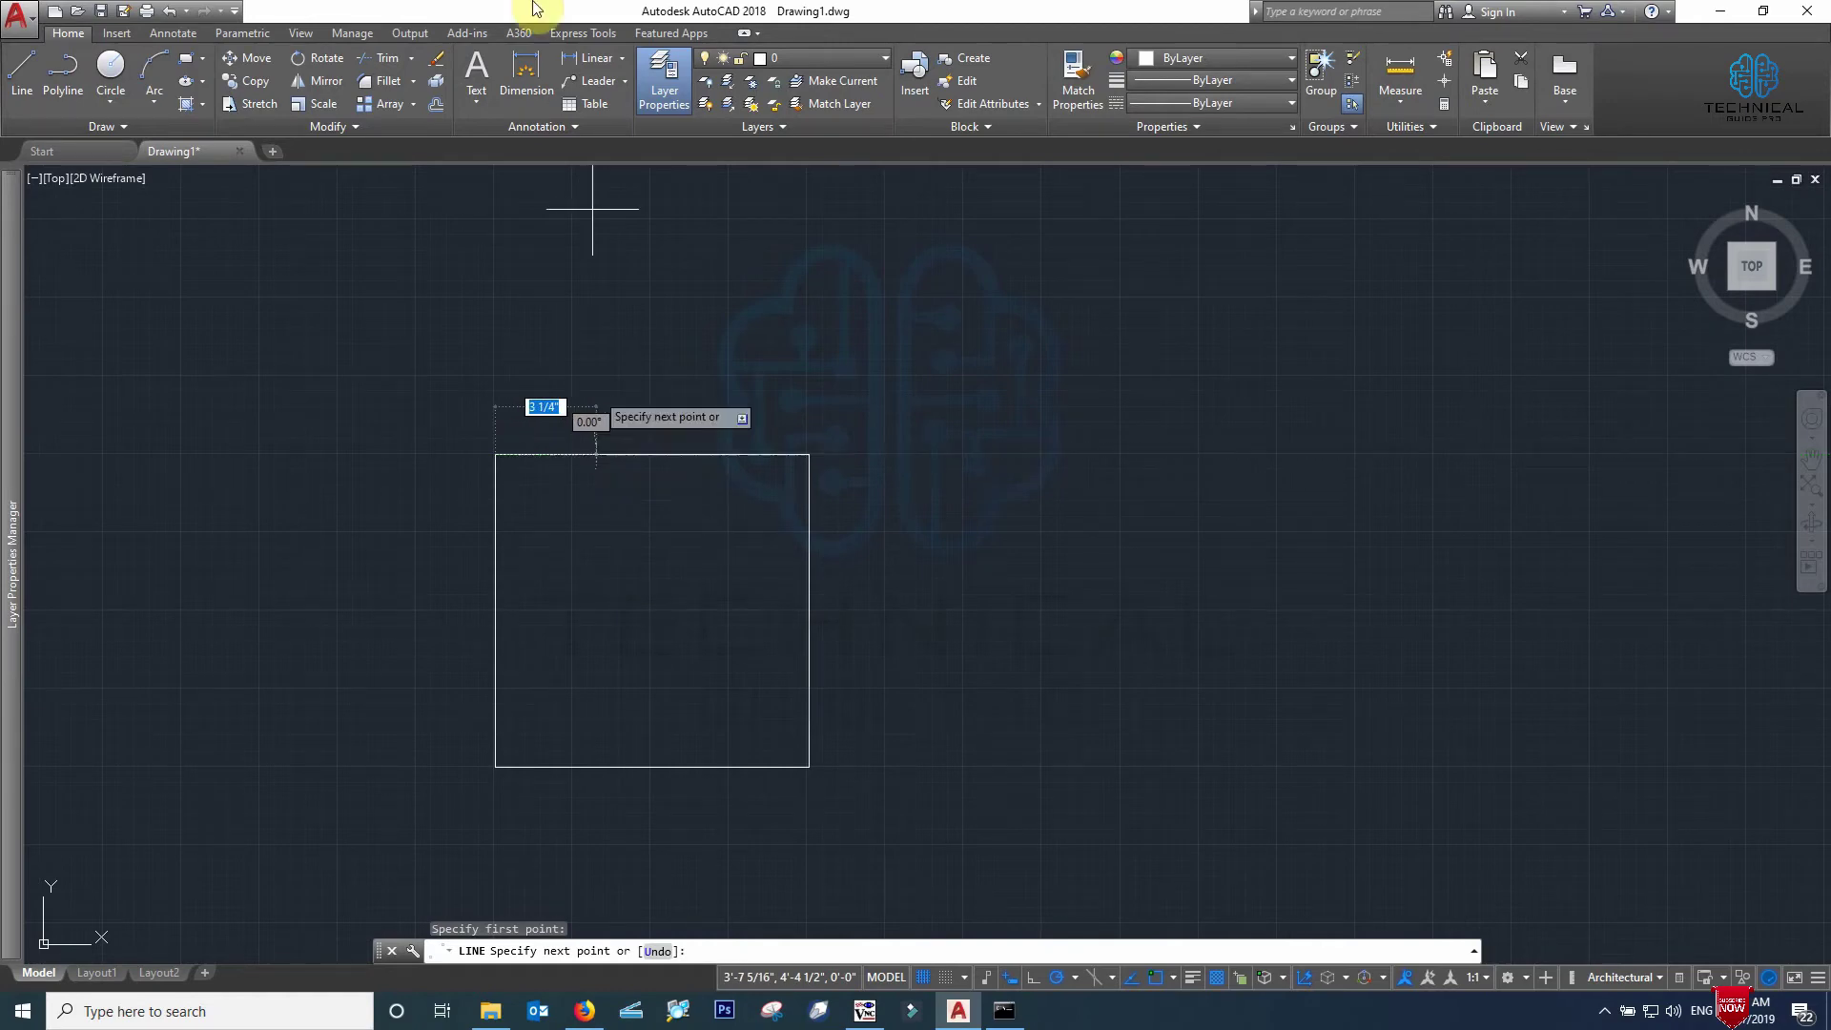
{"action": "type", "text": "2.5\""}
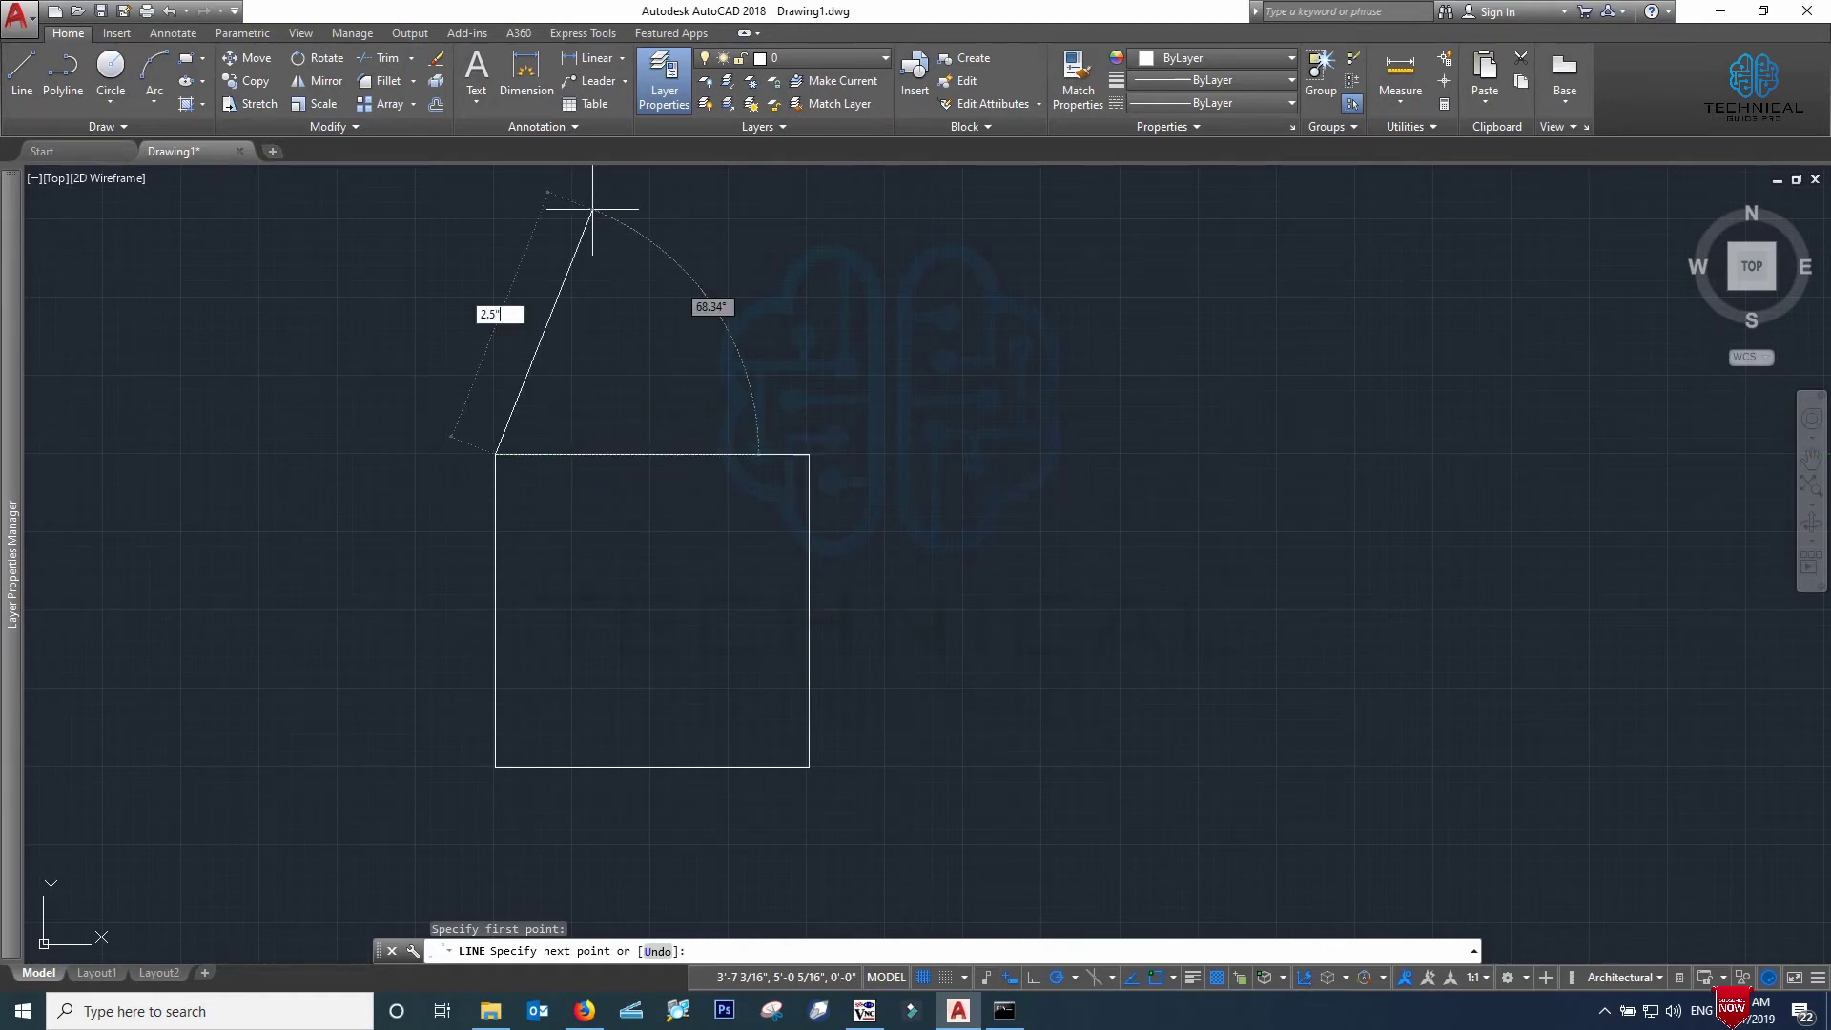
{"action": "key", "text": "Return"}
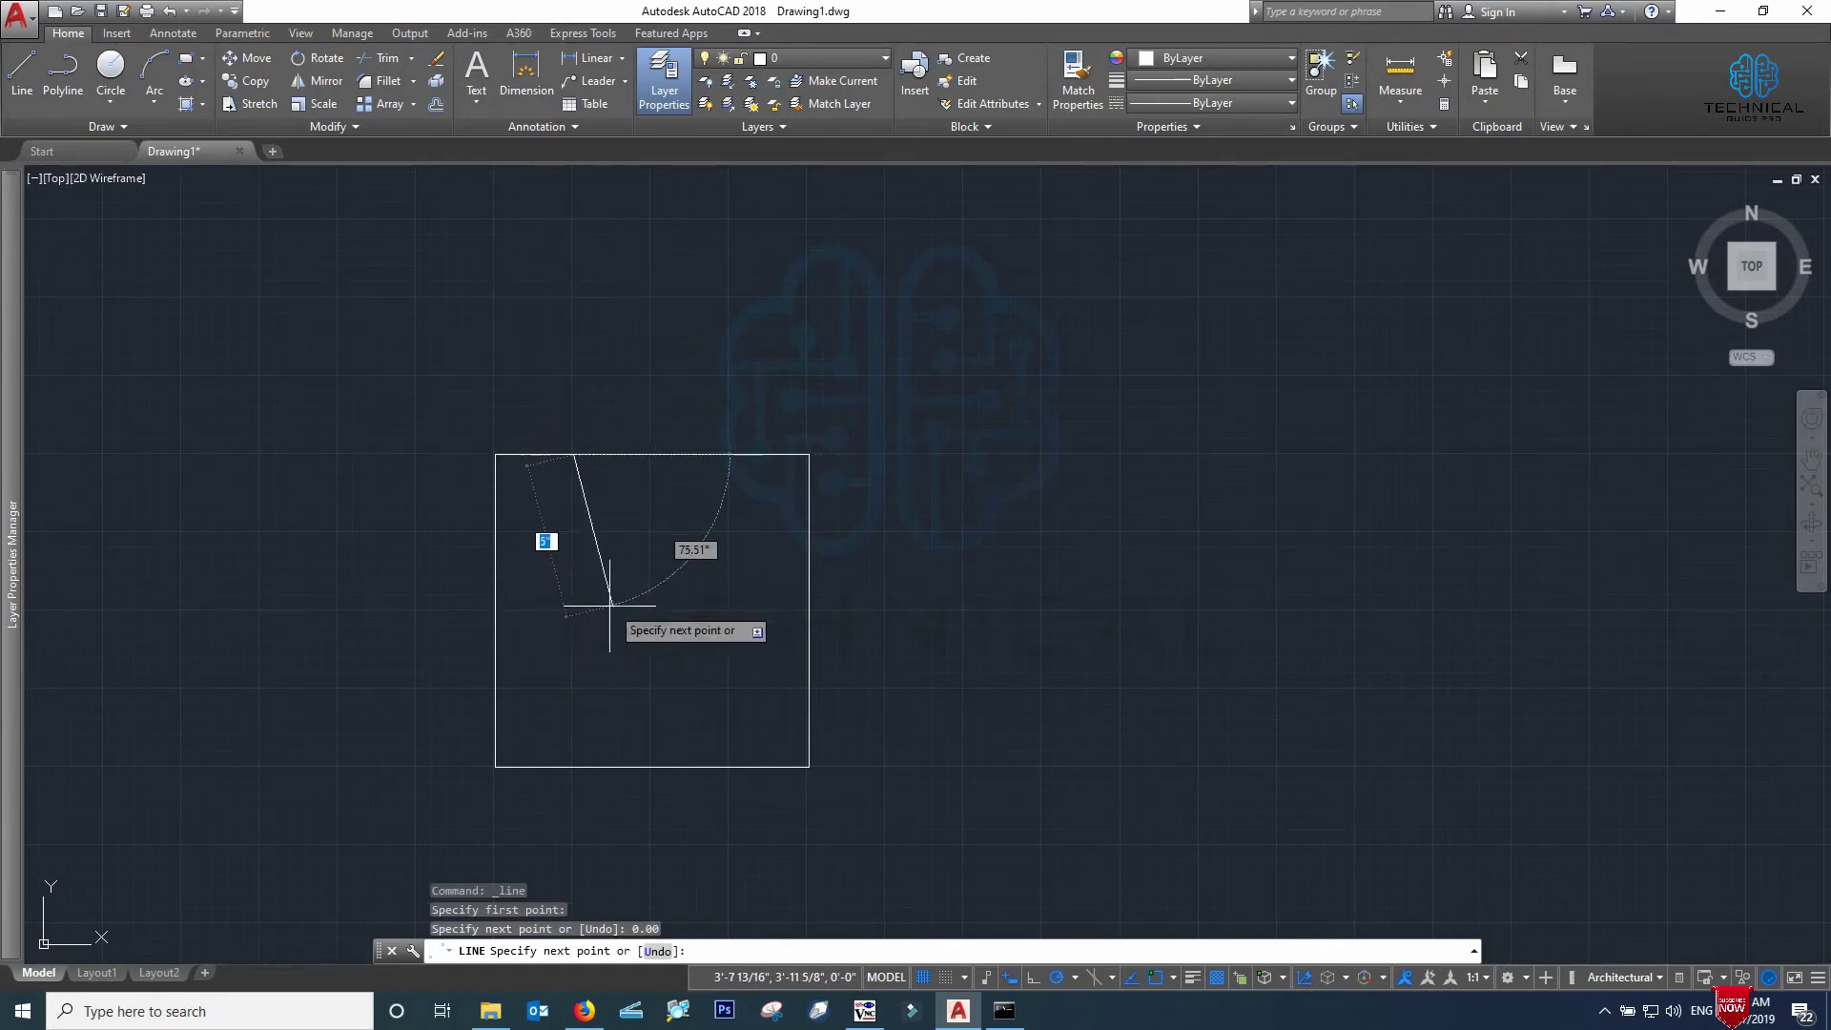
{"action": "type", "text": "6\""}
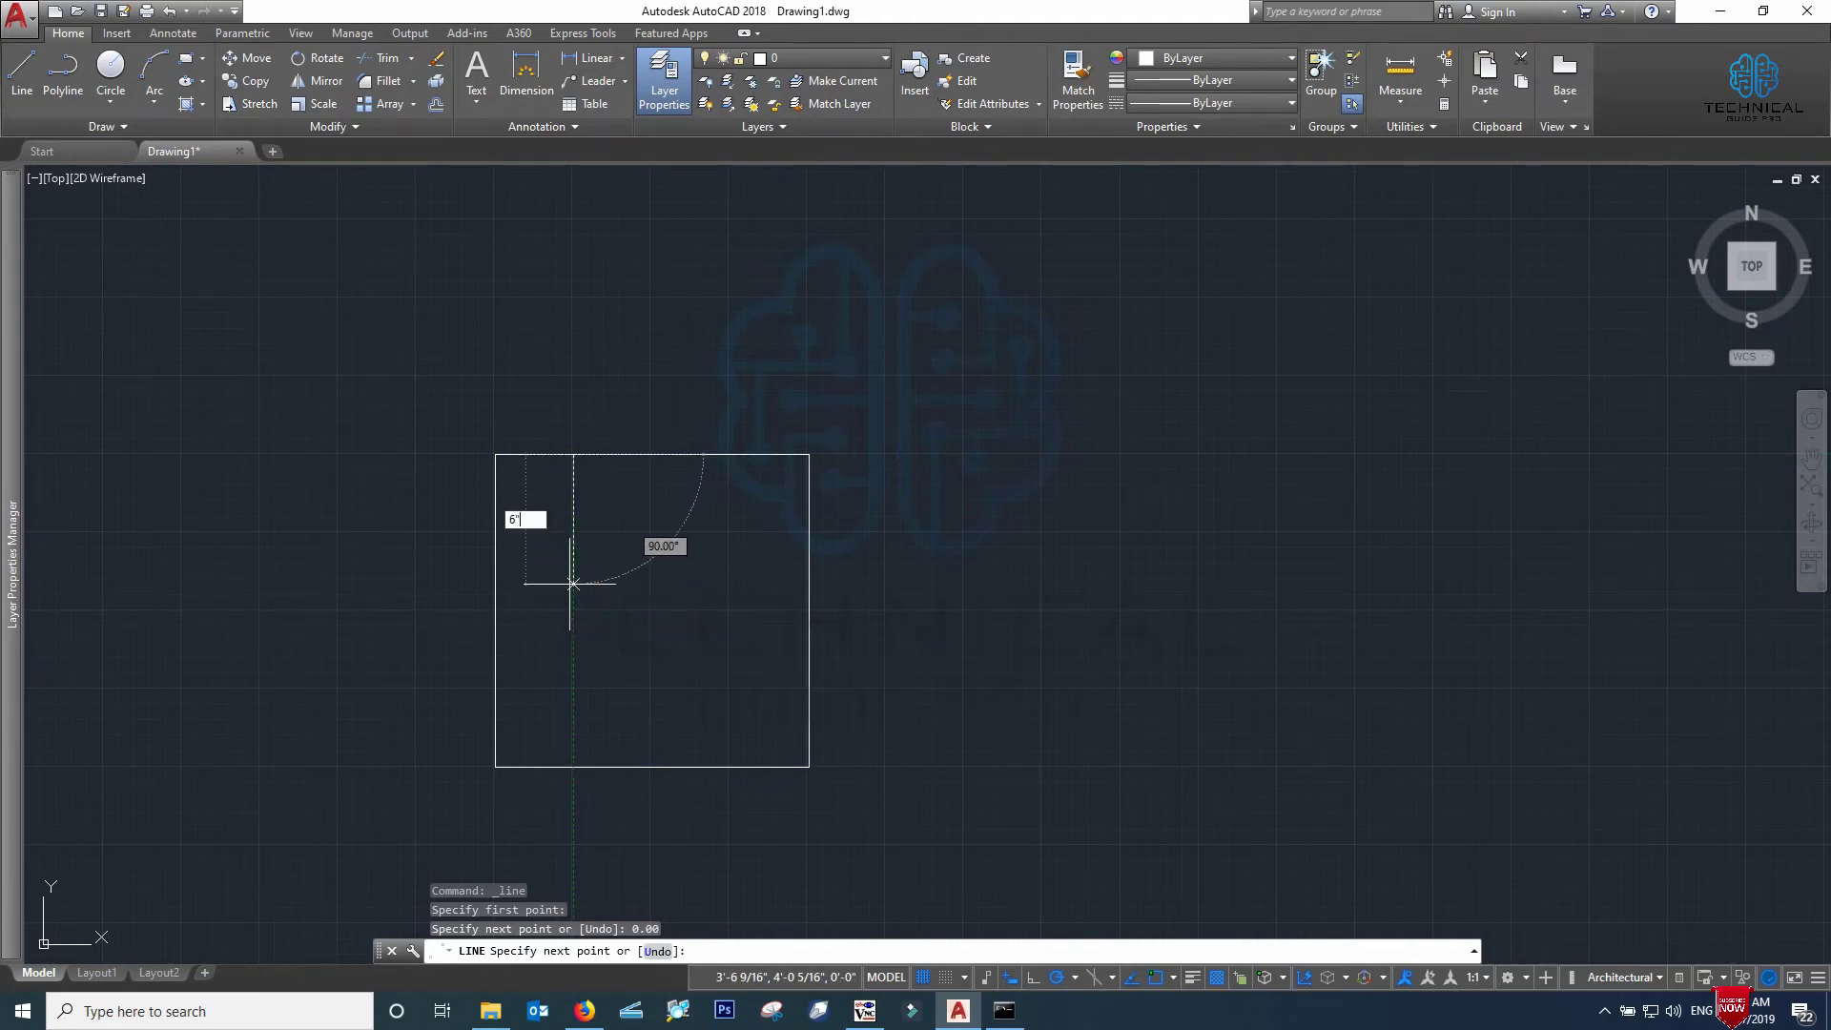
{"action": "key", "text": "Return"}
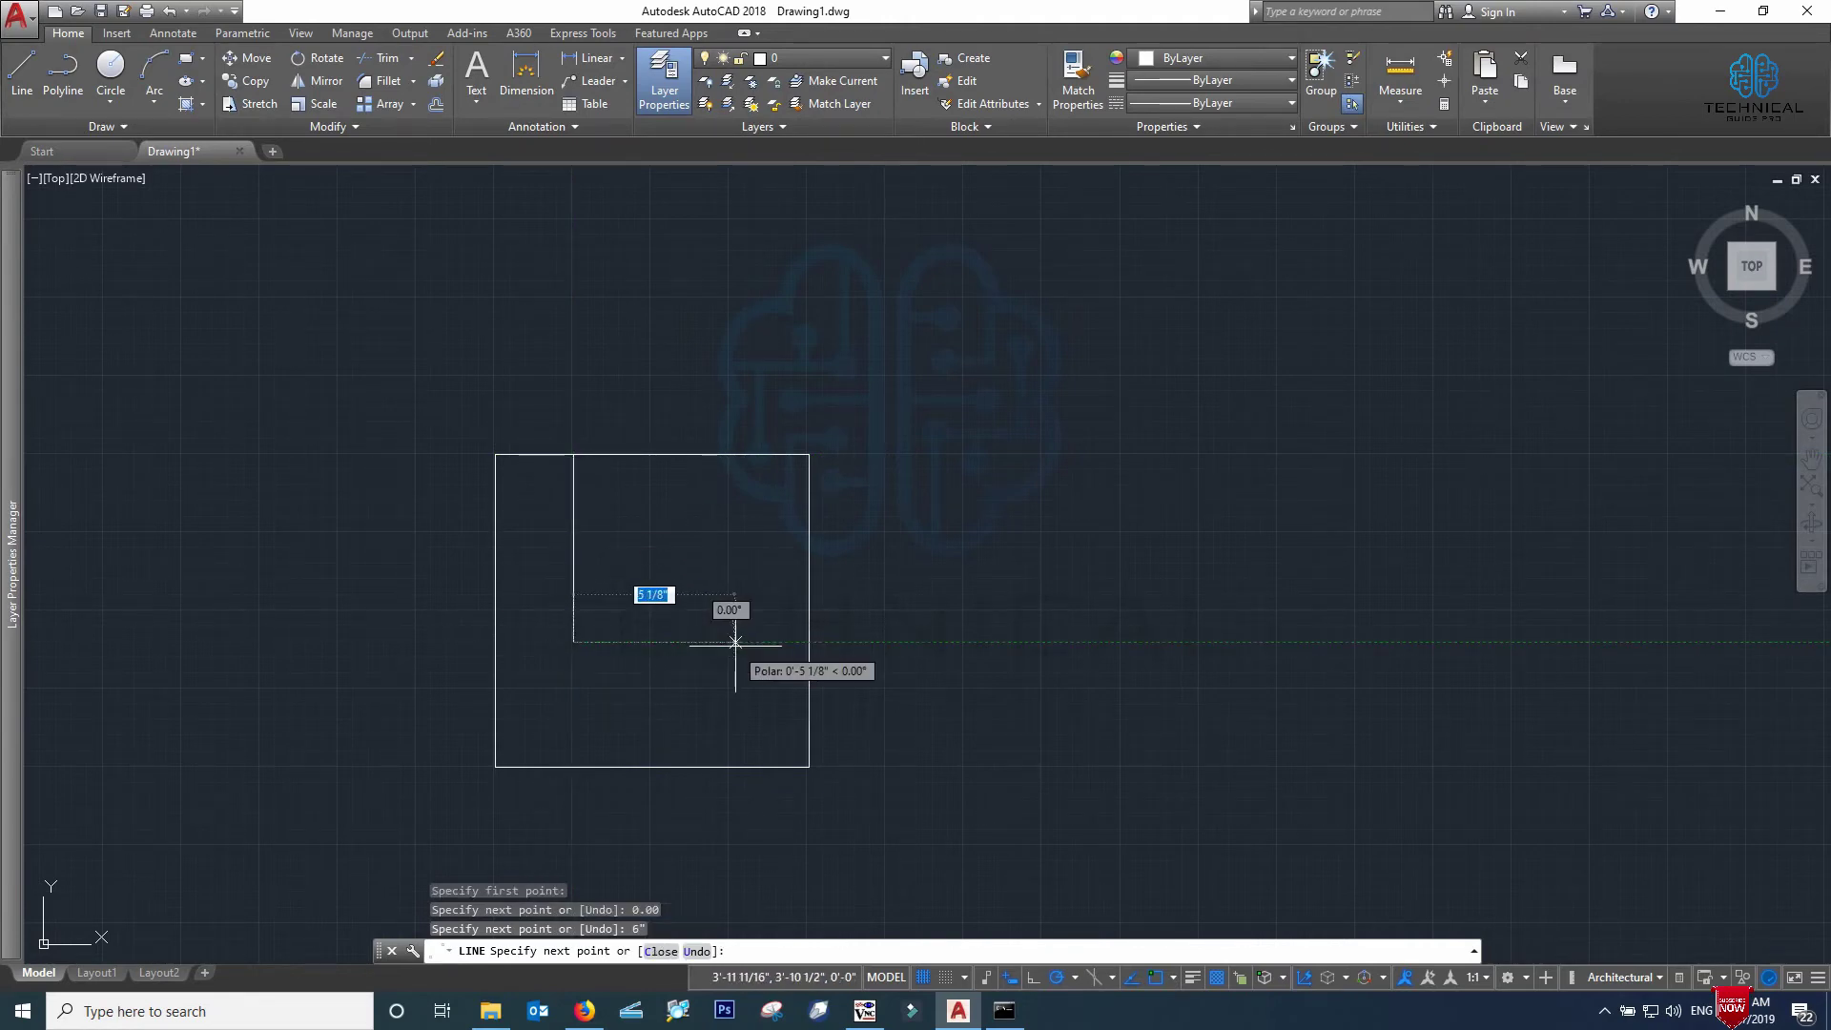
{"action": "left_click", "coordinate": [809, 641]}
{"action": "key", "text": "Escape"}
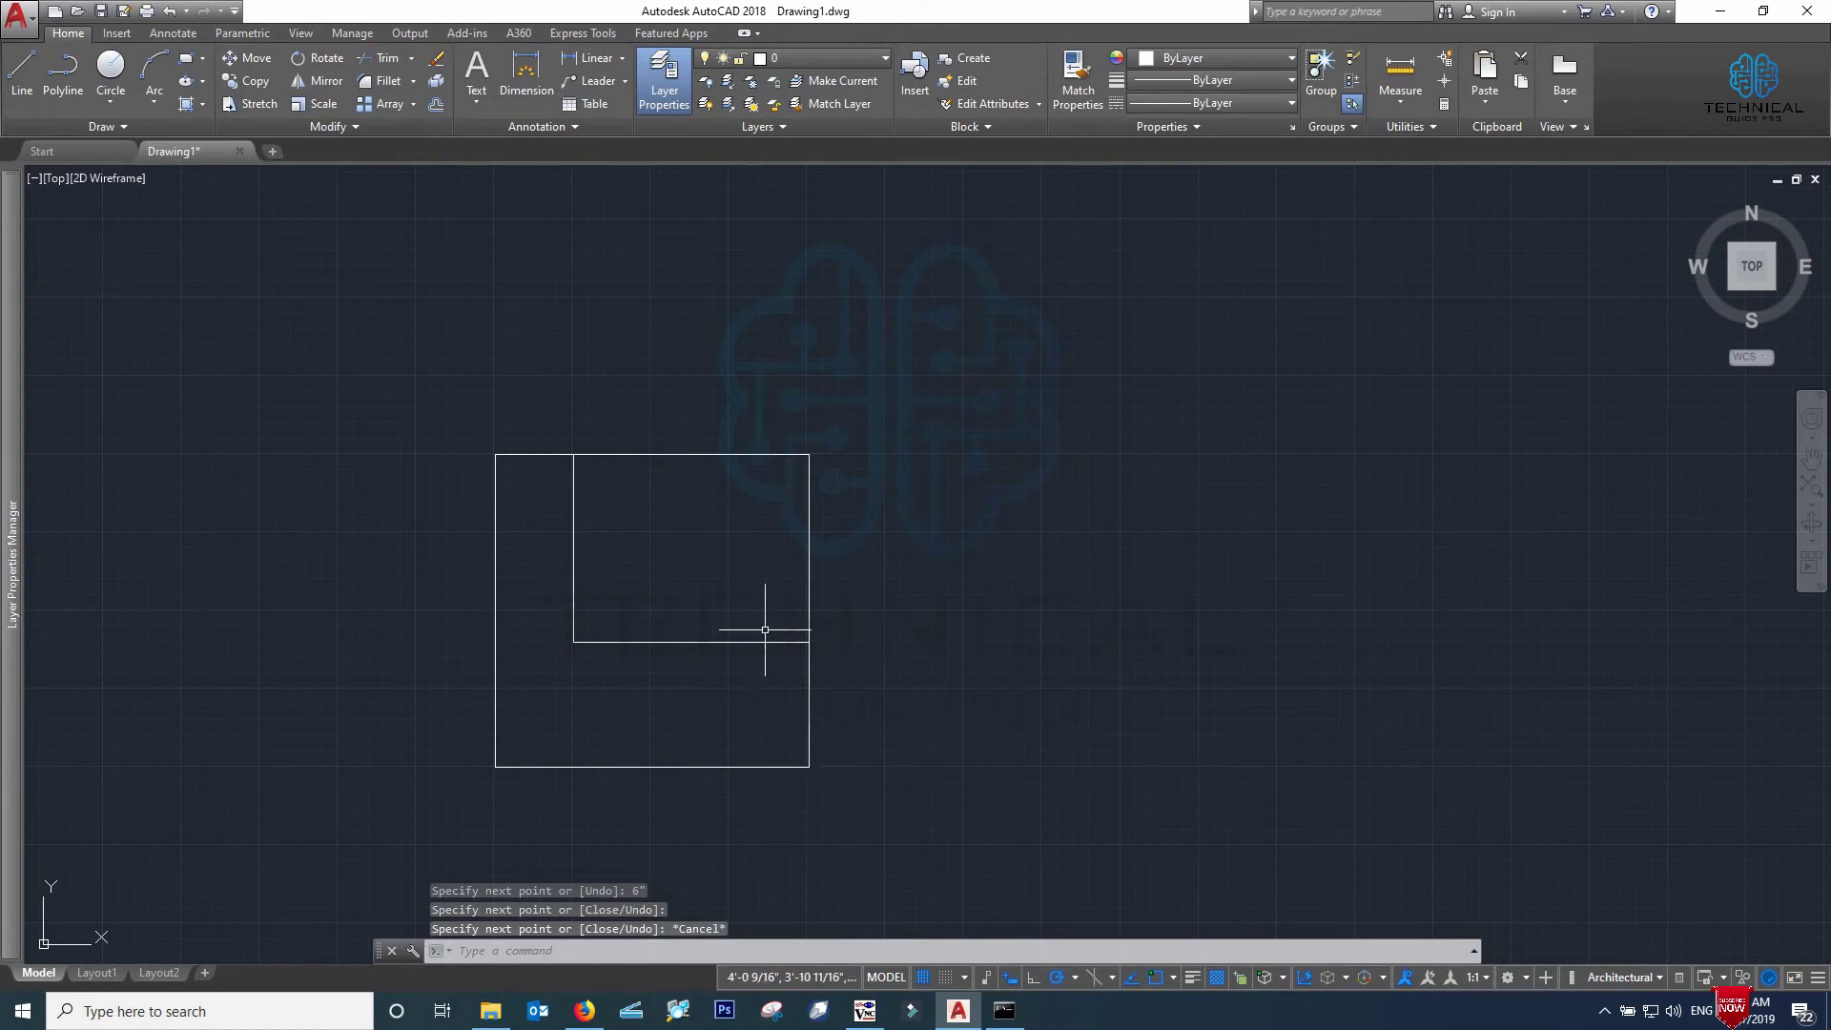
{"action": "left_click", "coordinate": [525, 72]}
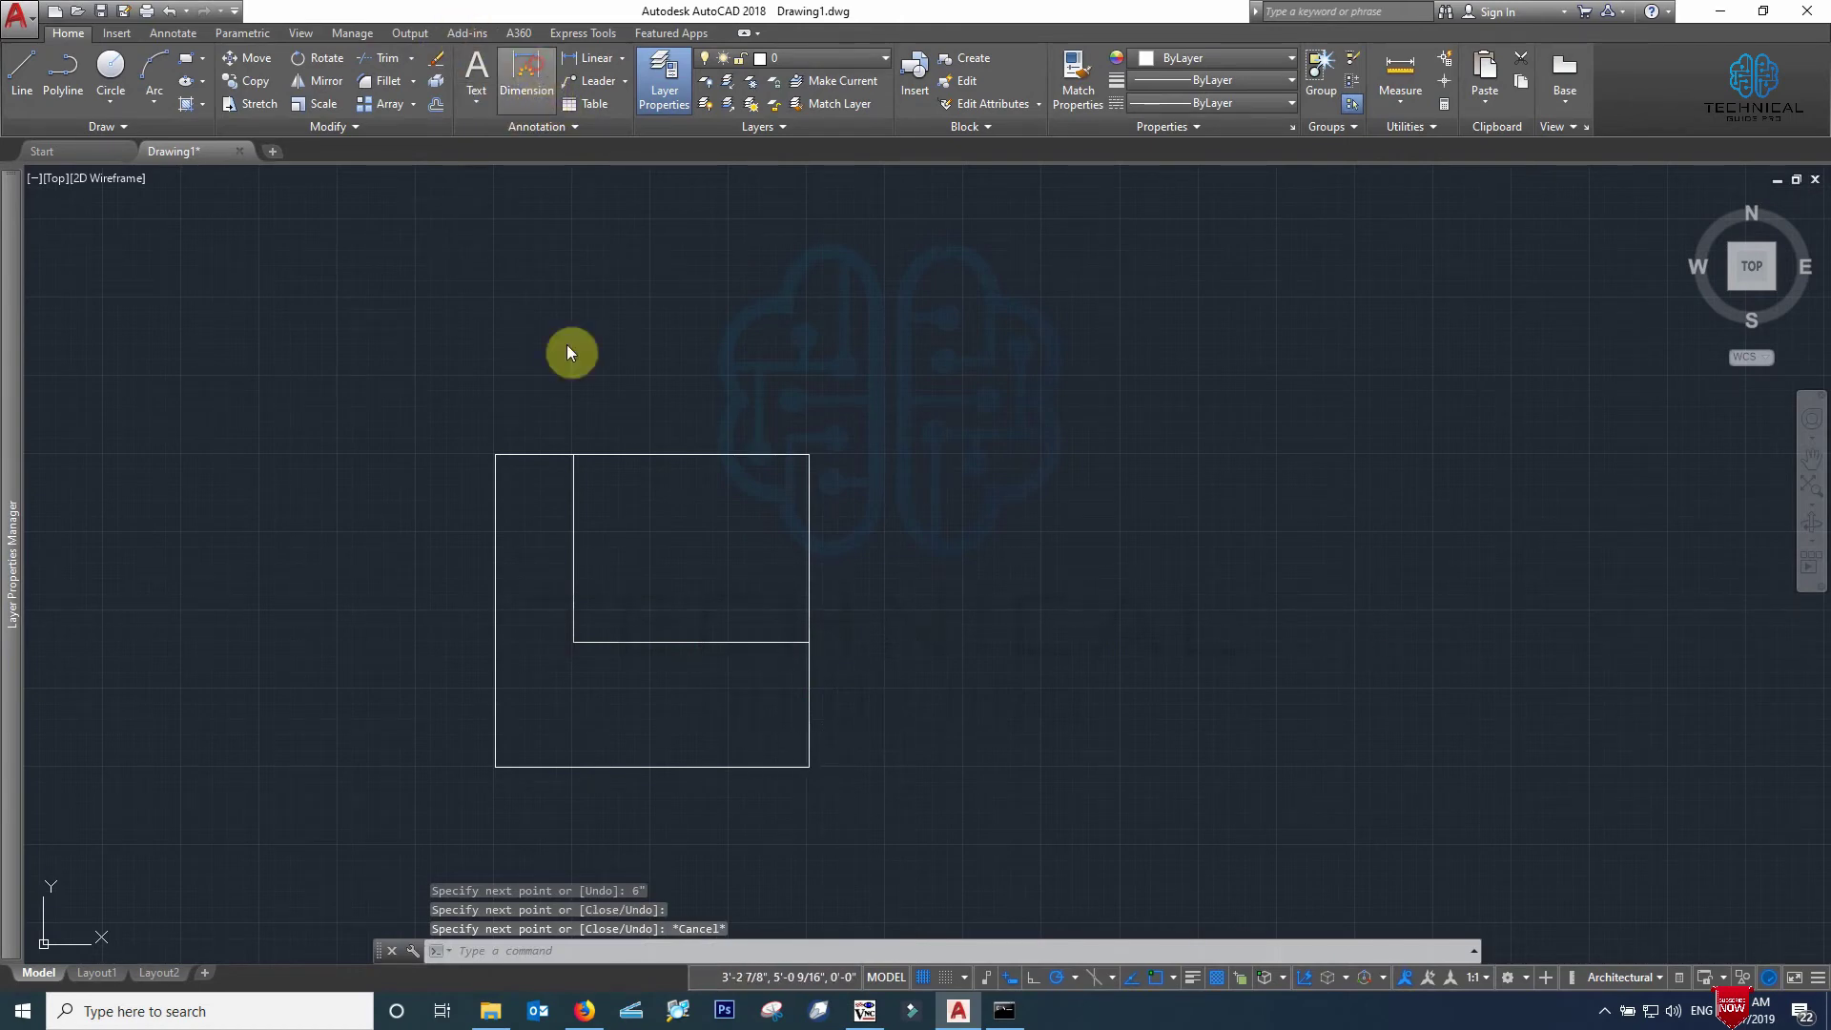
Dimension the square's top edge at 10.0000 above the square
{"action": "left_click", "coordinate": [623, 450]}
{"action": "left_click", "coordinate": [622, 429]}
{"action": "scroll", "coordinate": [629, 434], "scroll_direction": "up", "scroll_amount": 3}
{"action": "scroll", "coordinate": [668, 444], "scroll_direction": "up", "scroll_amount": 2}
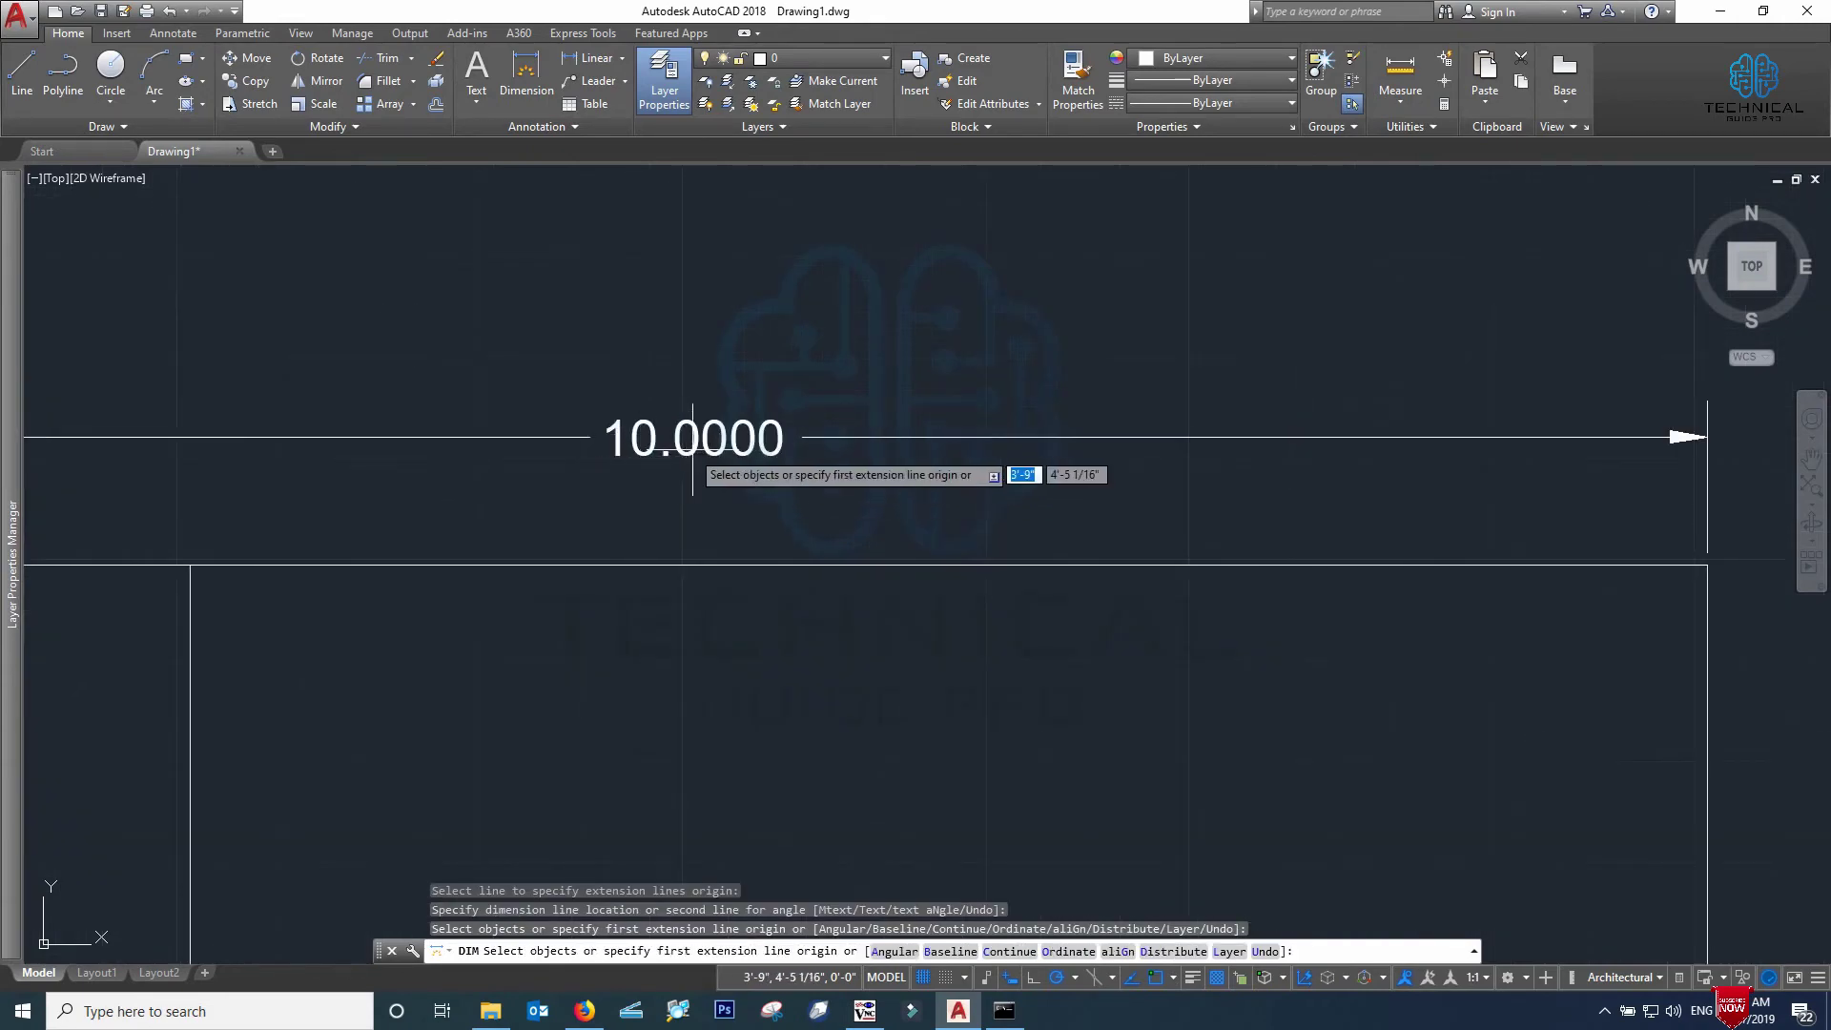
{"action": "scroll", "coordinate": [534, 458], "scroll_direction": "down", "scroll_amount": 2}
{"action": "scroll", "coordinate": [668, 477], "scroll_direction": "down", "scroll_amount": 2}
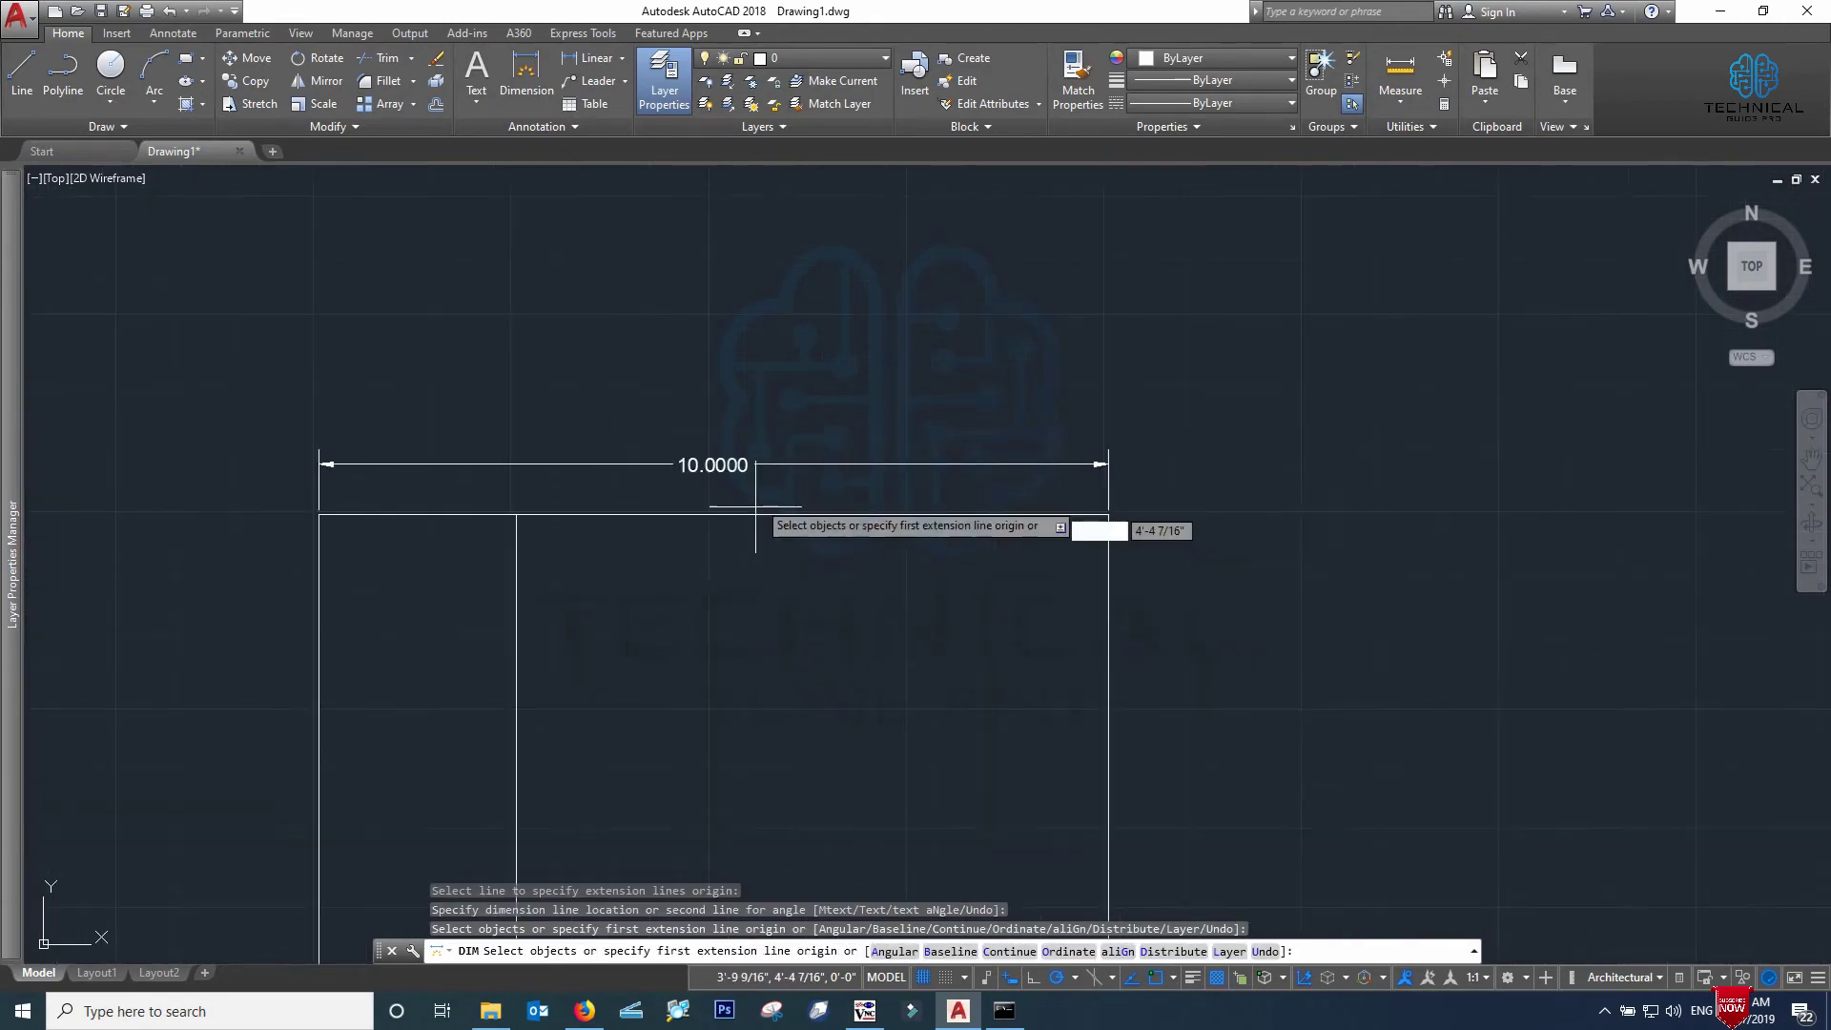
{"action": "scroll", "coordinate": [573, 458], "scroll_direction": "down", "scroll_amount": 2}
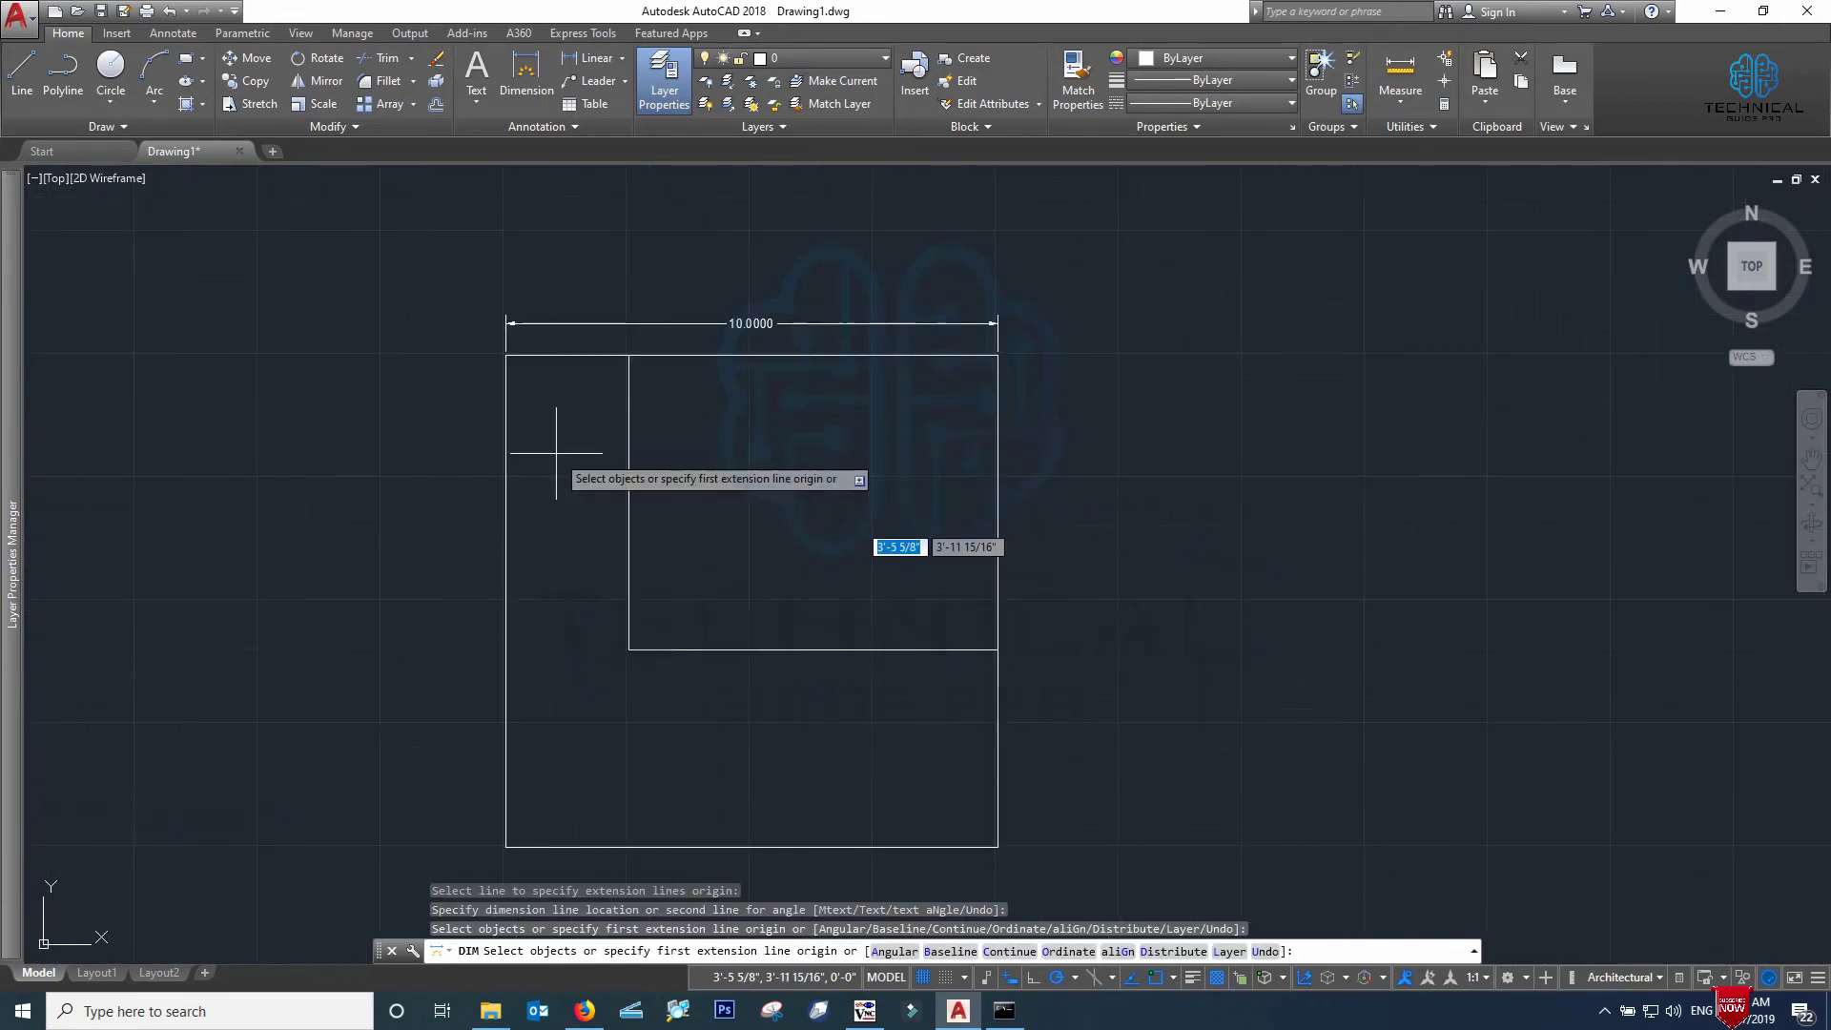
Dimension the L's segments: 6.0000 vertical, 7.5000 horizontal and 2.5000 along the top
{"action": "left_click", "coordinate": [526, 69]}
{"action": "left_click", "coordinate": [627, 570]}
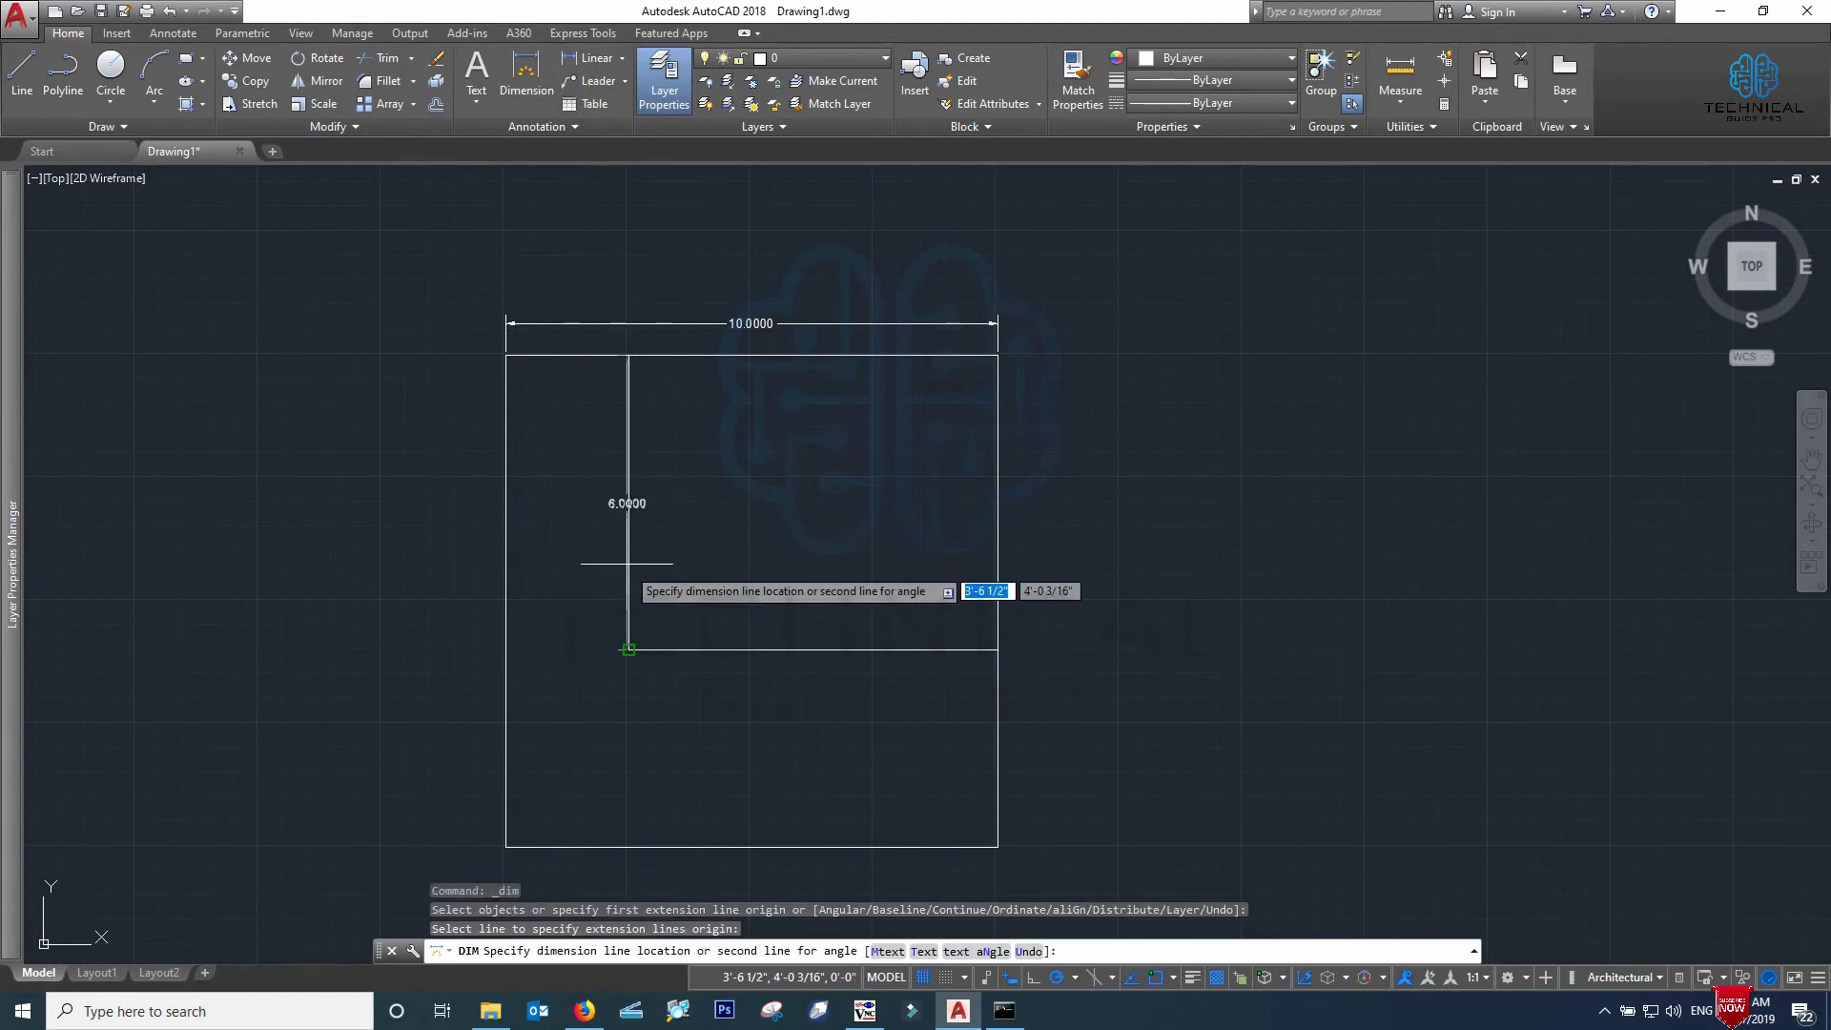
{"action": "left_click", "coordinate": [590, 599]}
{"action": "left_click", "coordinate": [782, 649]}
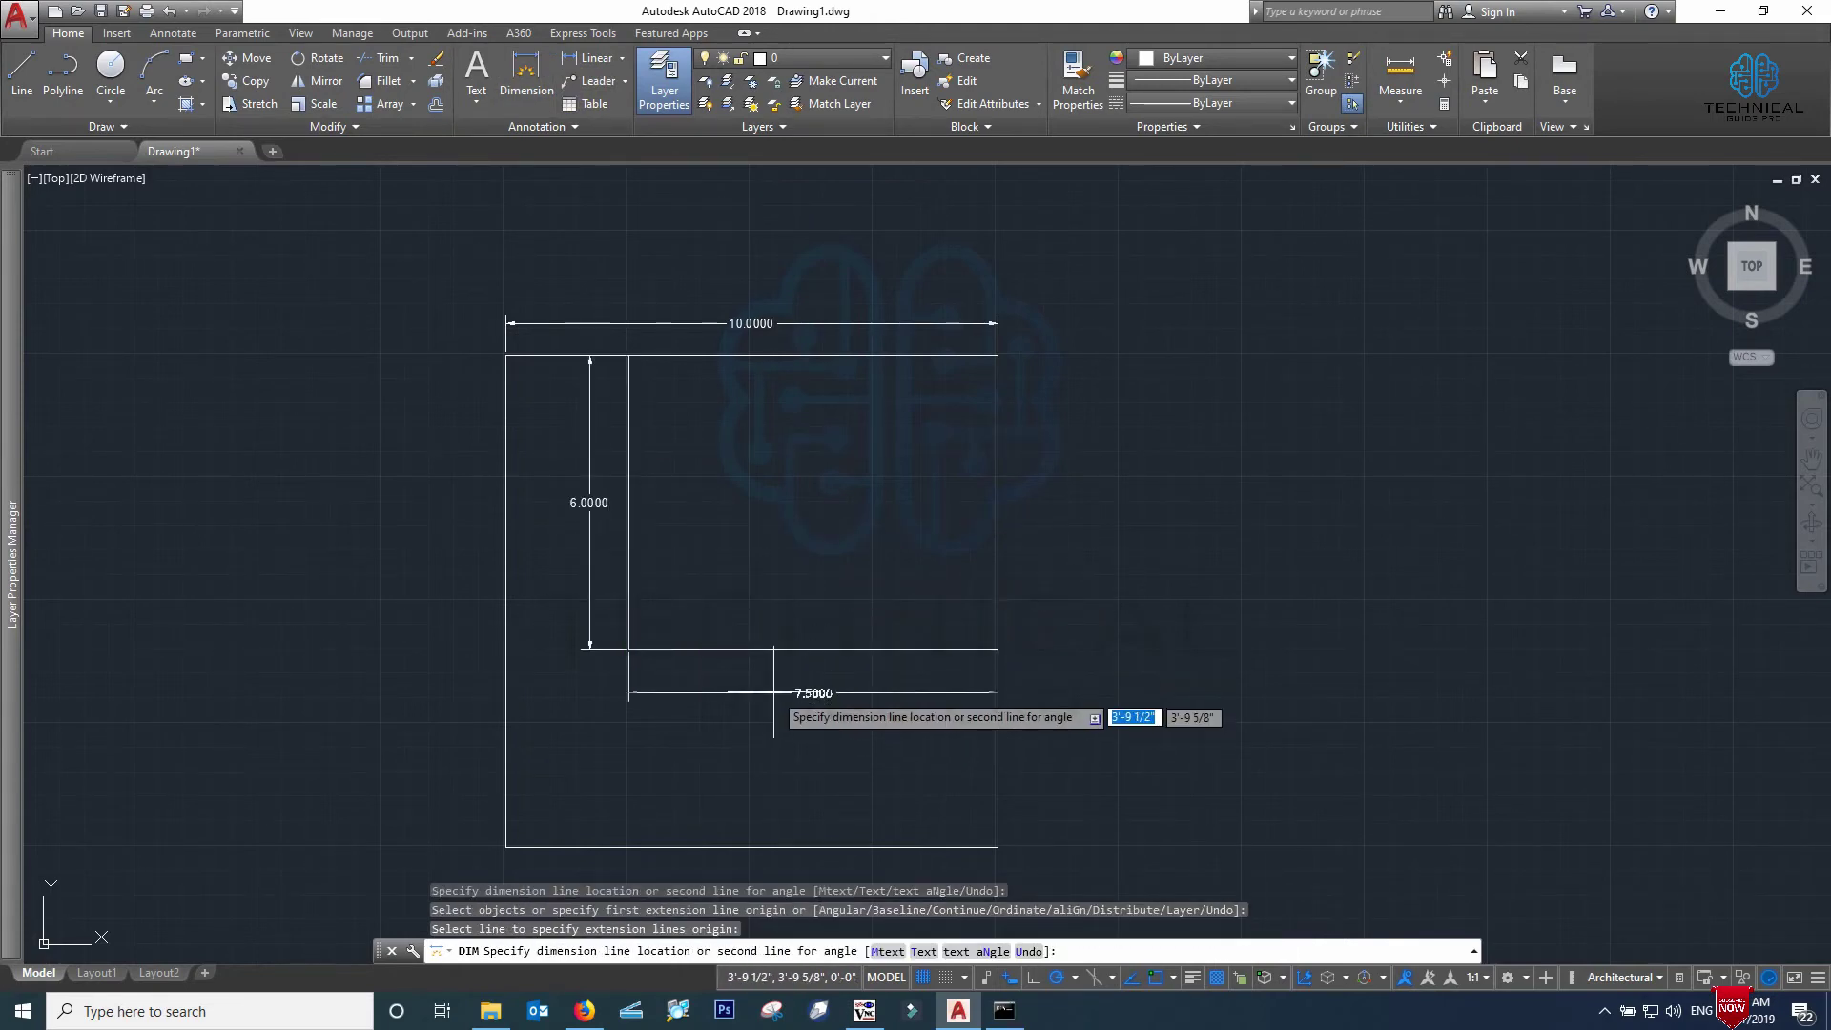
{"action": "left_click", "coordinate": [792, 684]}
{"action": "left_click", "coordinate": [572, 355]}
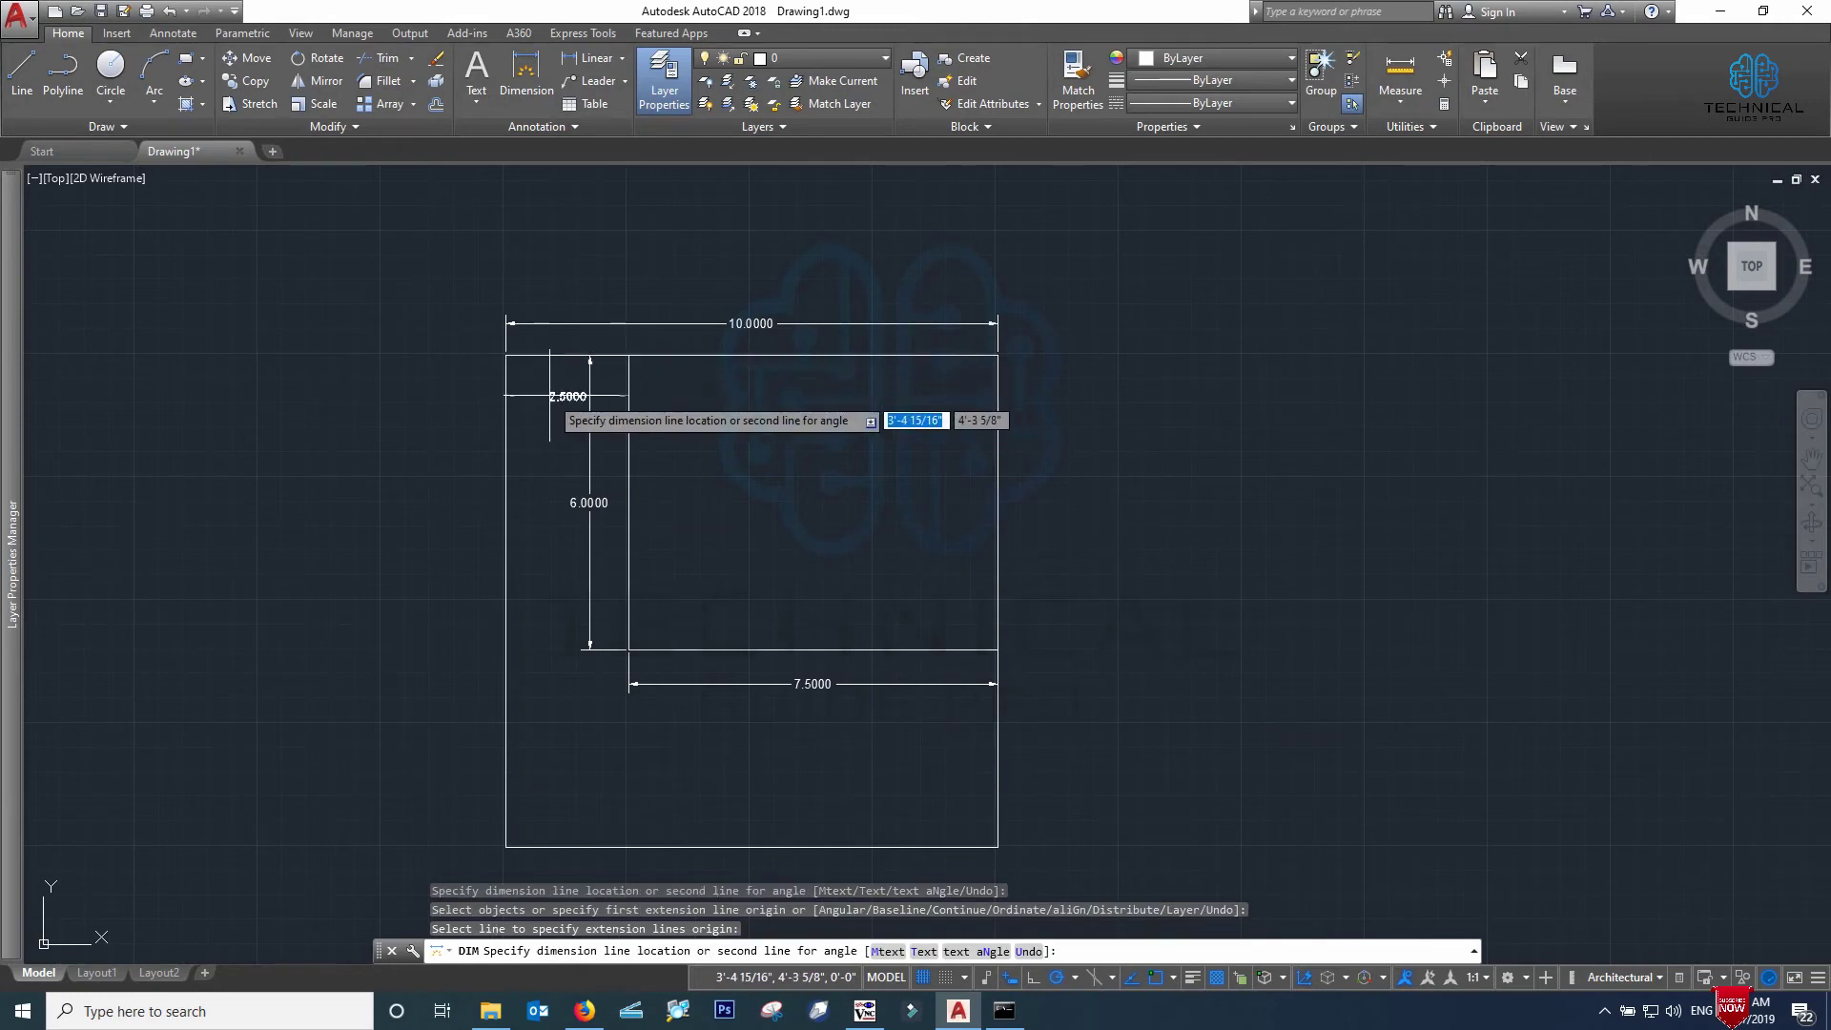
{"action": "left_click", "coordinate": [572, 398]}
{"action": "scroll", "coordinate": [812, 556], "scroll_direction": "down", "scroll_amount": 2}
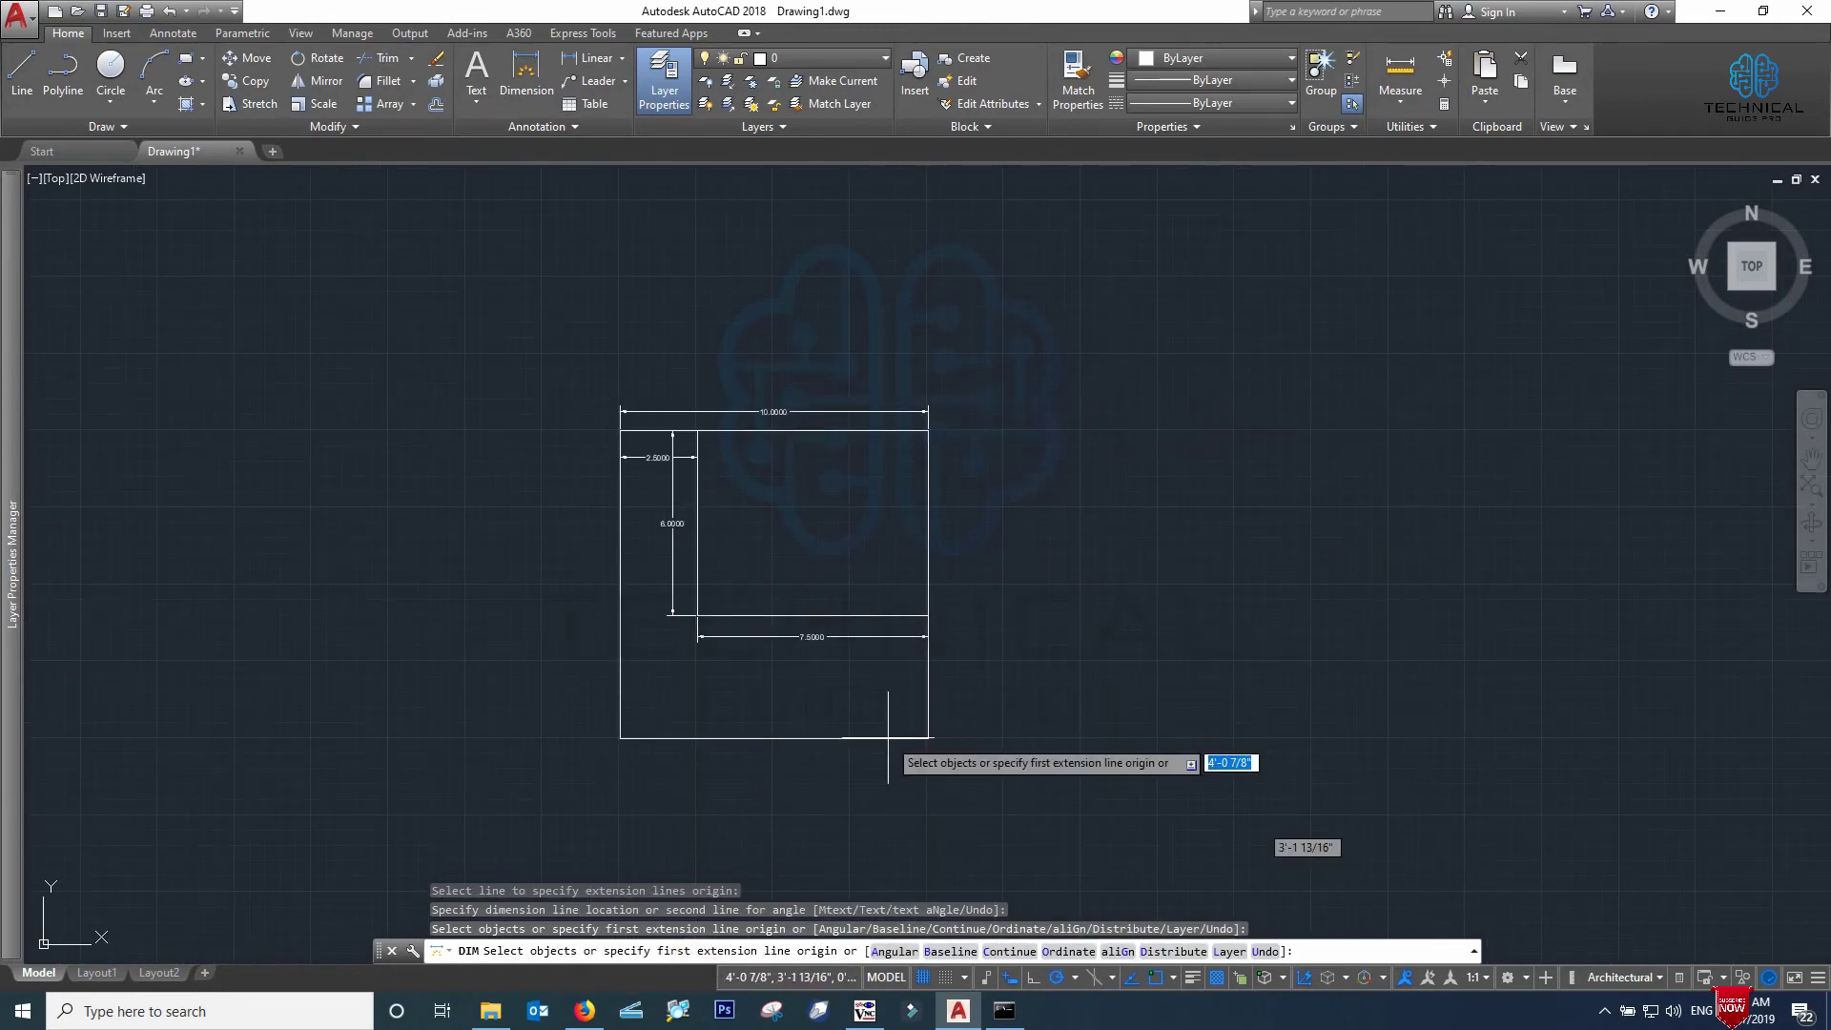
{"action": "key", "text": "c"}
{"action": "key", "text": "Return"}
{"action": "left_click", "coordinate": [812, 635]}
{"action": "key", "text": "Return"}
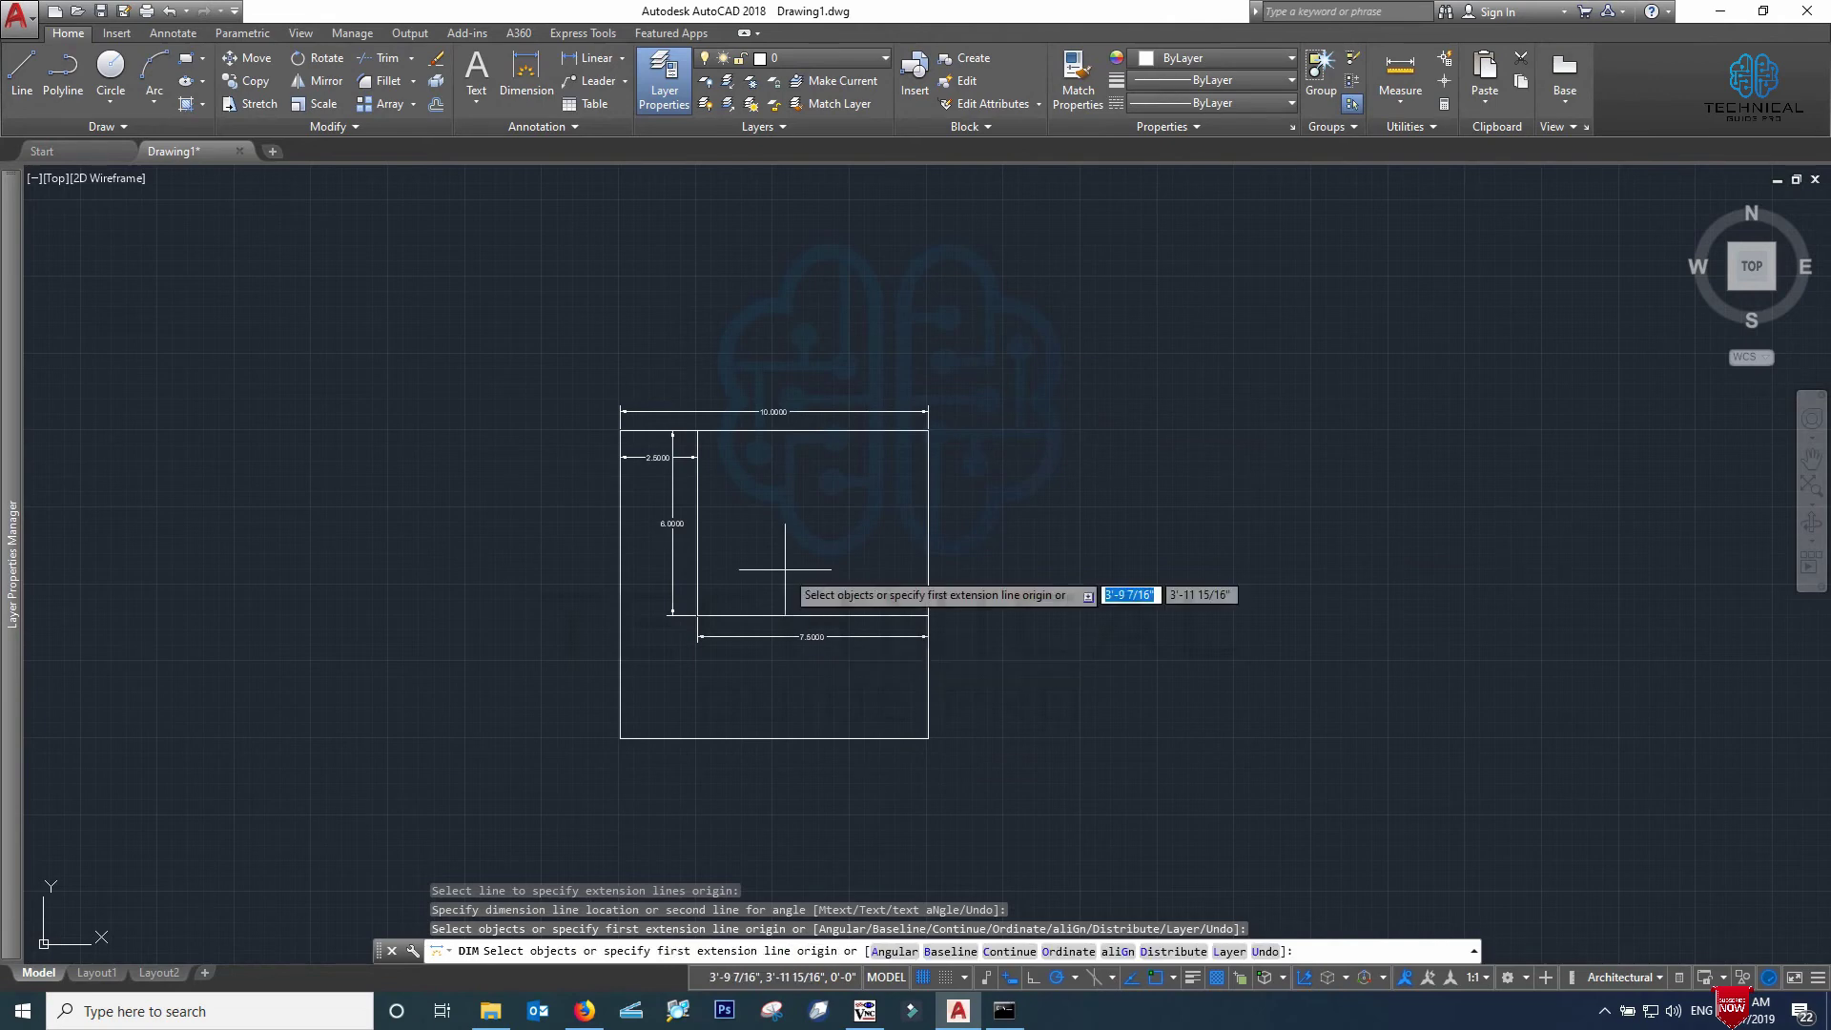